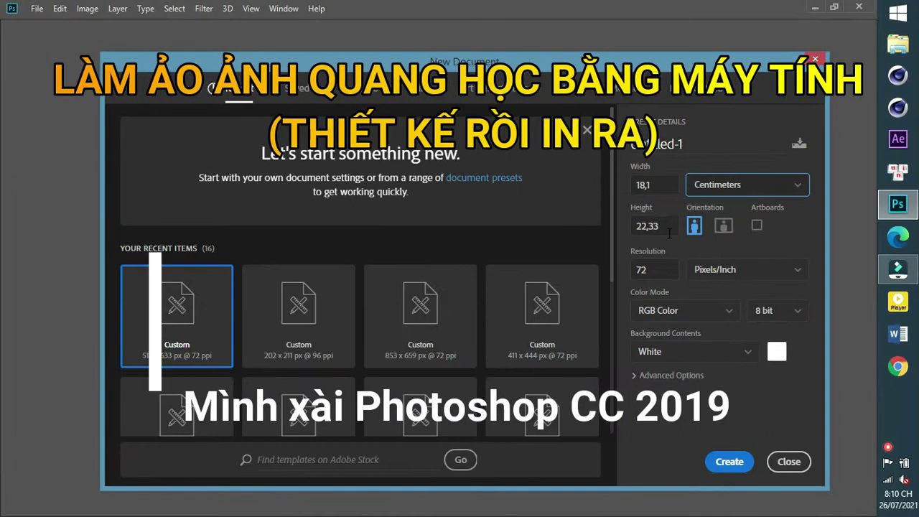
- Create a new blank document 22 cm wide and 18 cm high
click(668, 227)
text(18)
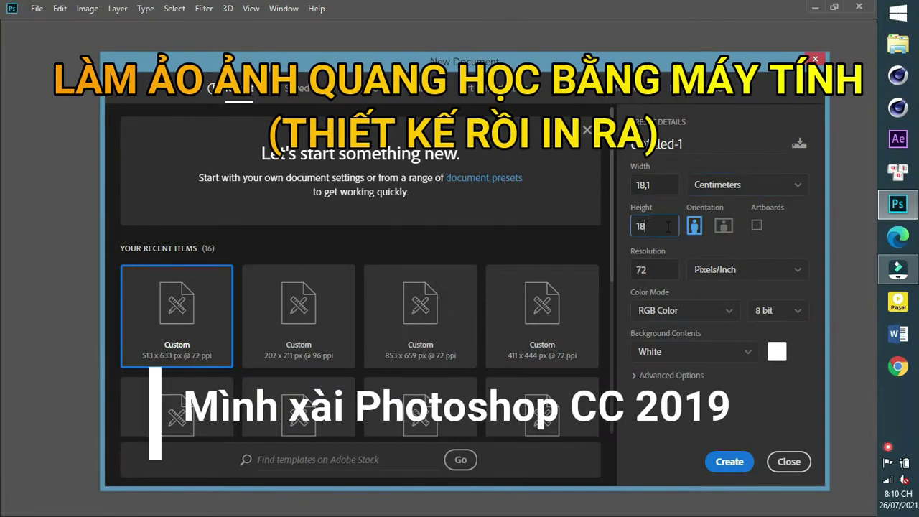
click(659, 180)
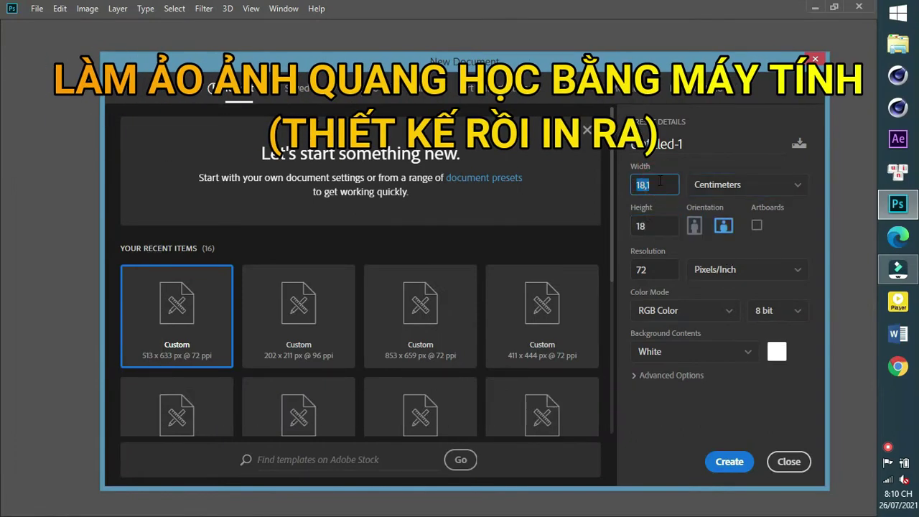
text(22)
click(726, 463)
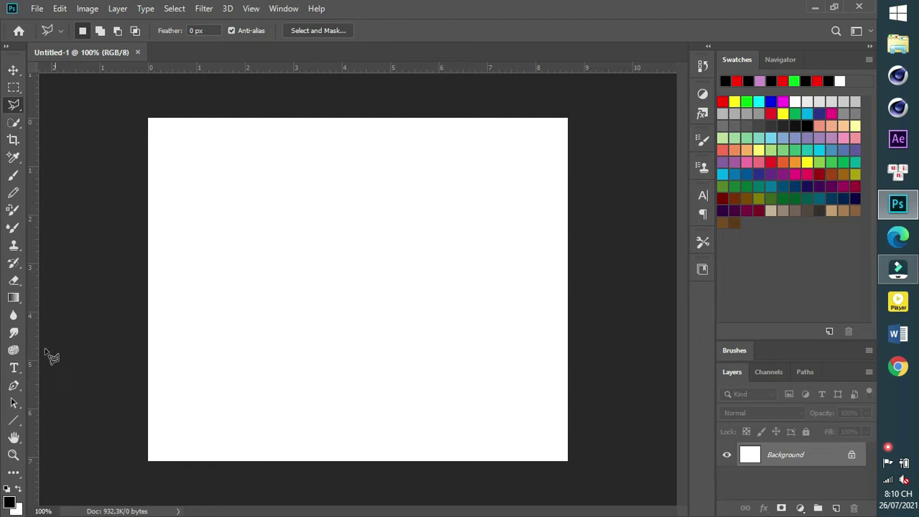
- Draw a black-filled rectangle 3 mm wide and 170 mm high on the canvas, with both dimensions in millimetres
click(17, 419)
click(44, 421)
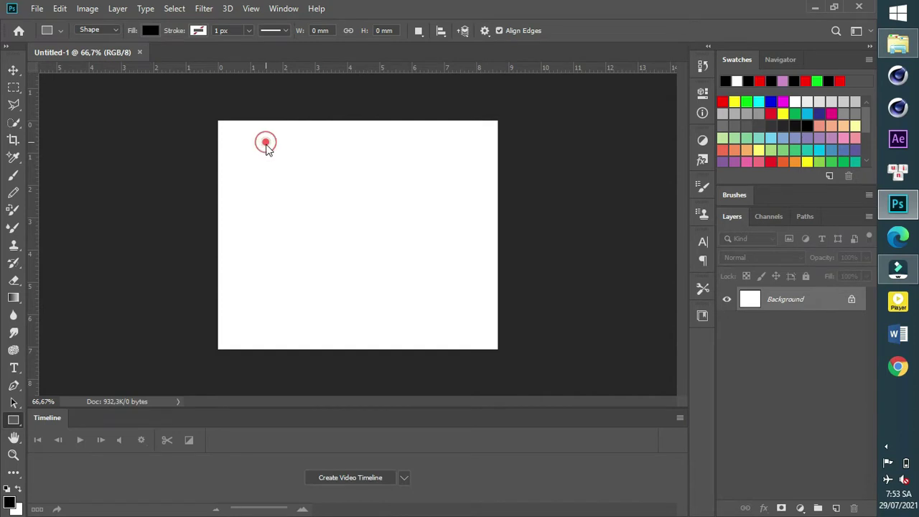
click(265, 144)
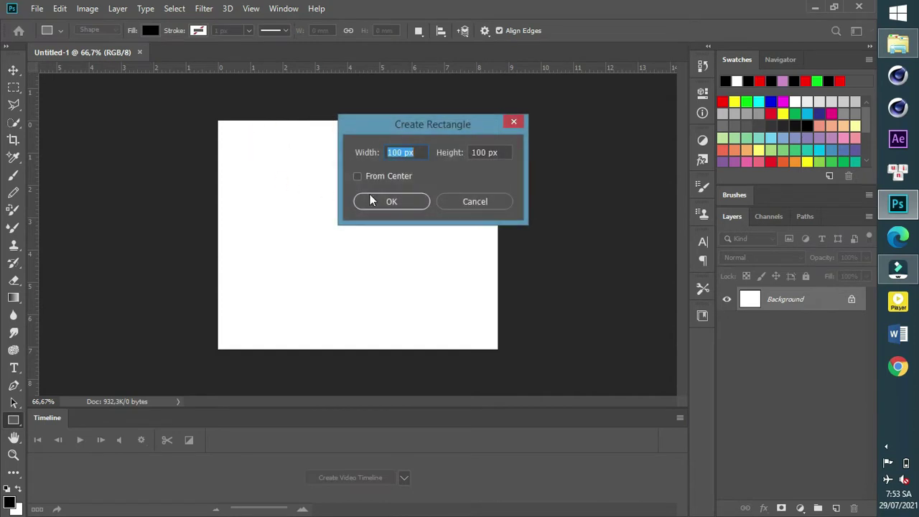
right_click(421, 151)
click(436, 193)
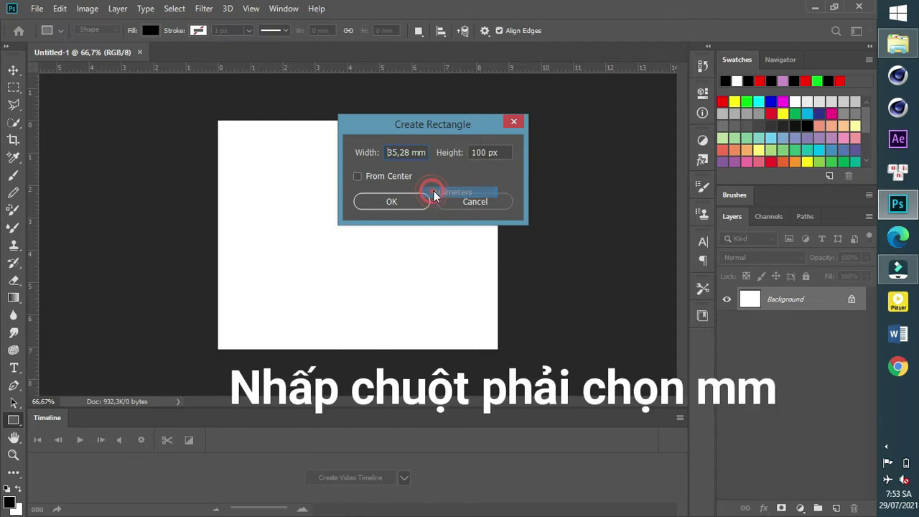
right_click(490, 154)
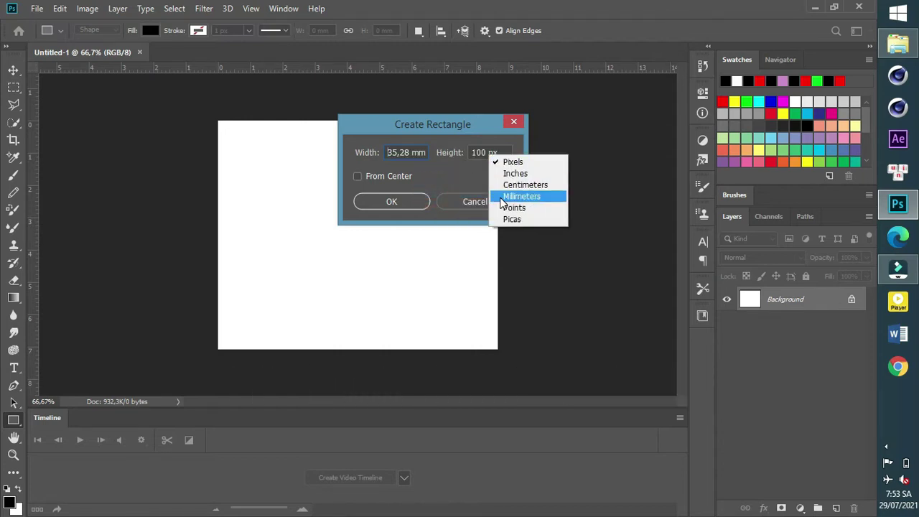
click(521, 196)
double_click(409, 153)
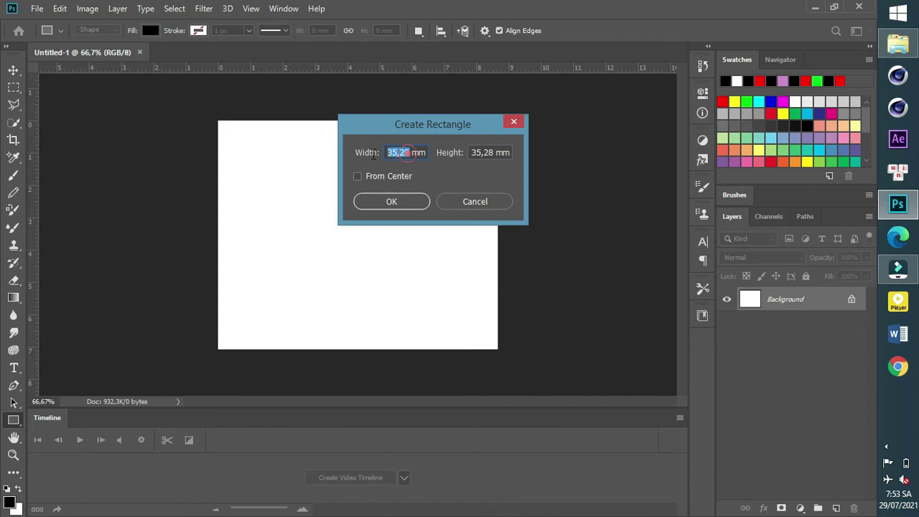
text(3)
click(483, 155)
double_click(485, 154)
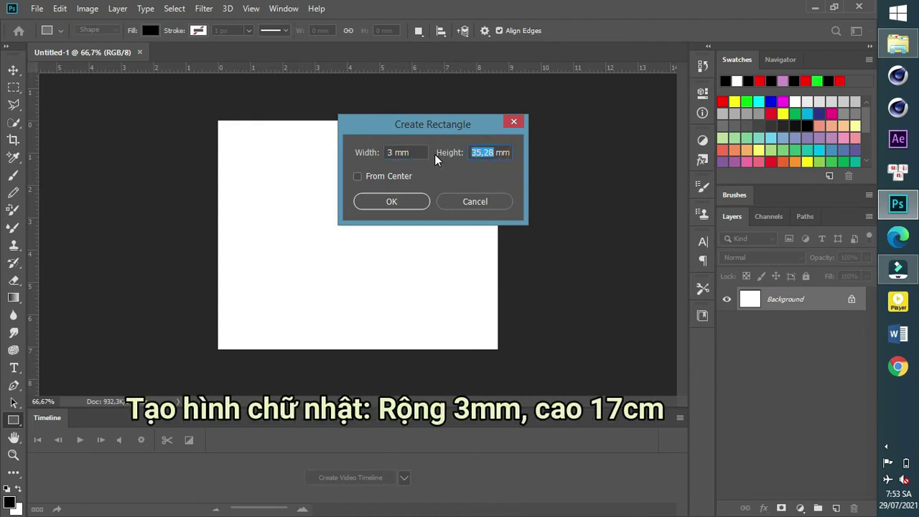
text(170)
click(391, 202)
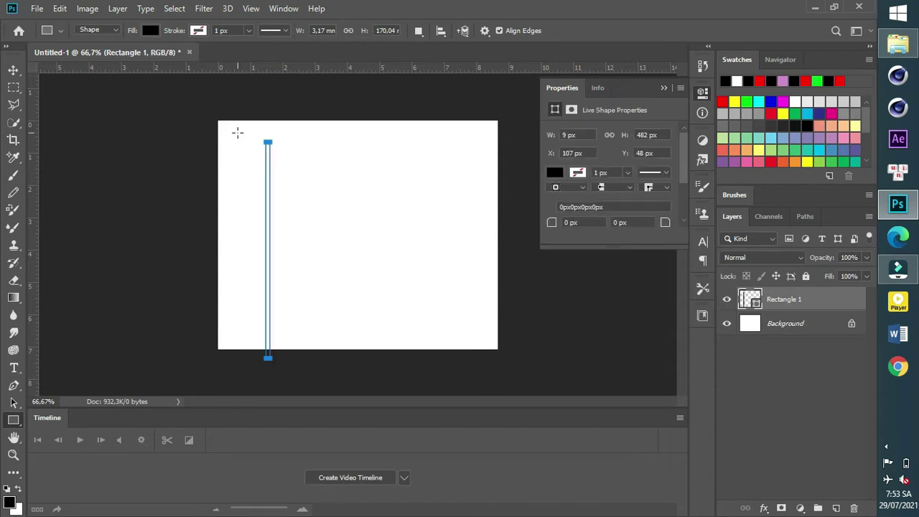
- Move the black bar close to the canvas's left edge, at about X 12 px and Y 14 px, and deselect it
key(v)
drag(273, 221, 227, 203)
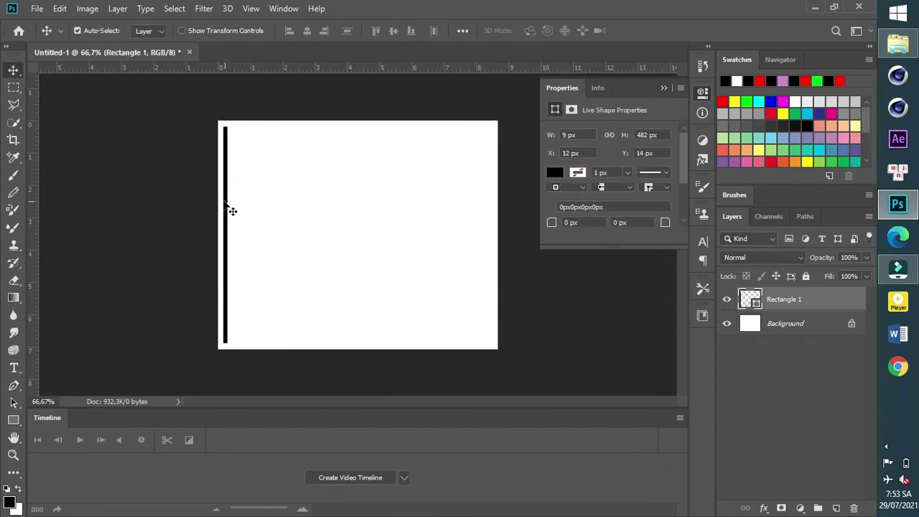
scroll(225, 206, up, 2)
scroll(223, 206, up, 1)
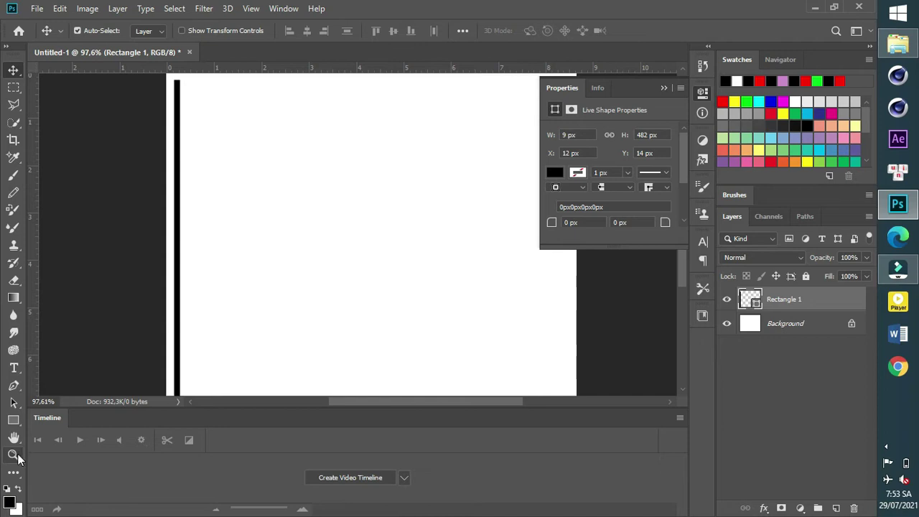
click(13, 421)
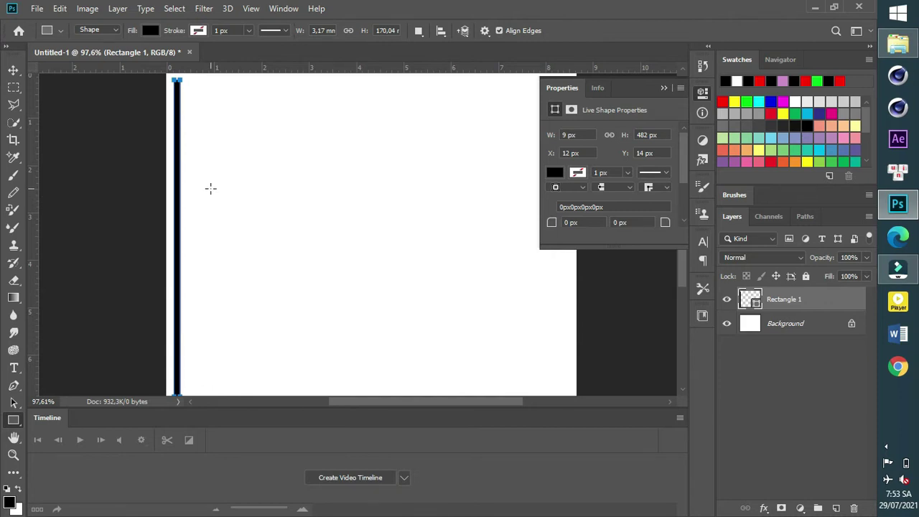
key(v)
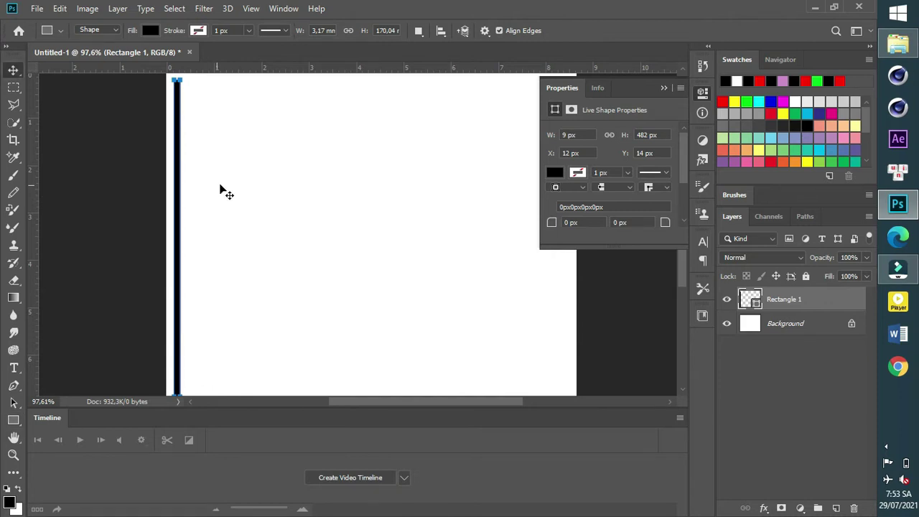
click(222, 189)
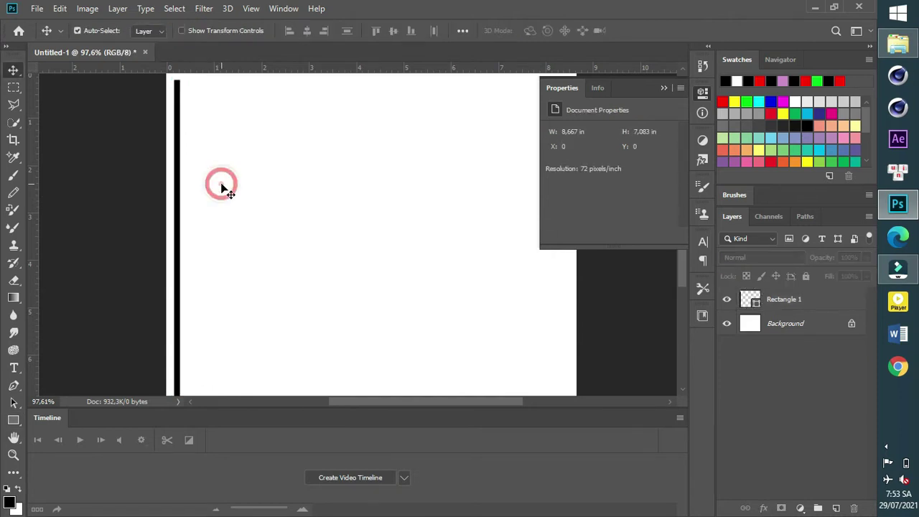
- Draw a second rectangle 1 mm wide and 170 mm high on its own shape layer
click(13, 422)
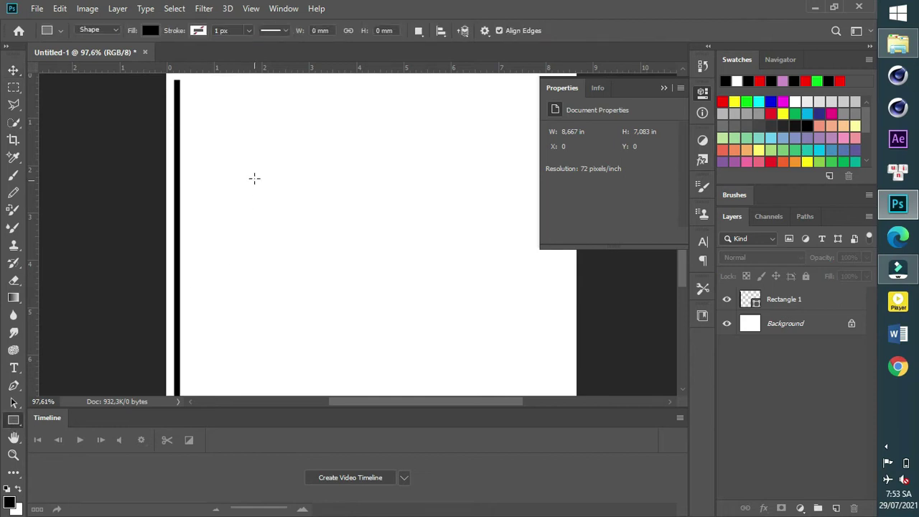
click(297, 161)
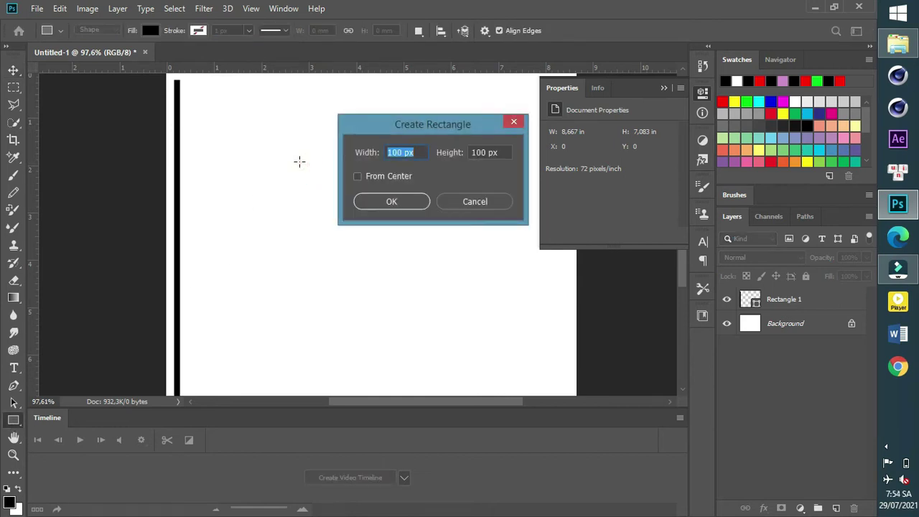
right_click(421, 153)
click(441, 194)
right_click(487, 153)
click(512, 192)
drag(493, 153, 449, 165)
text(1)
double_click(408, 153)
text(1)
key(Tab)
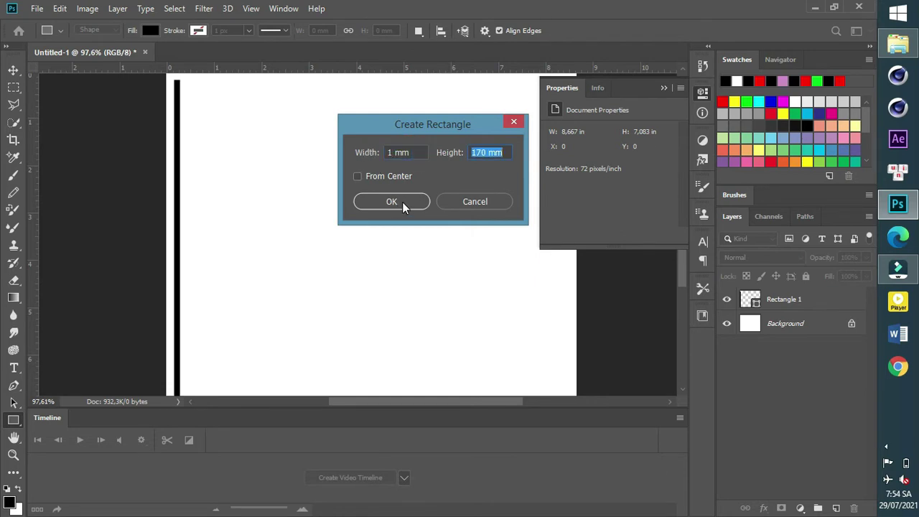
click(402, 201)
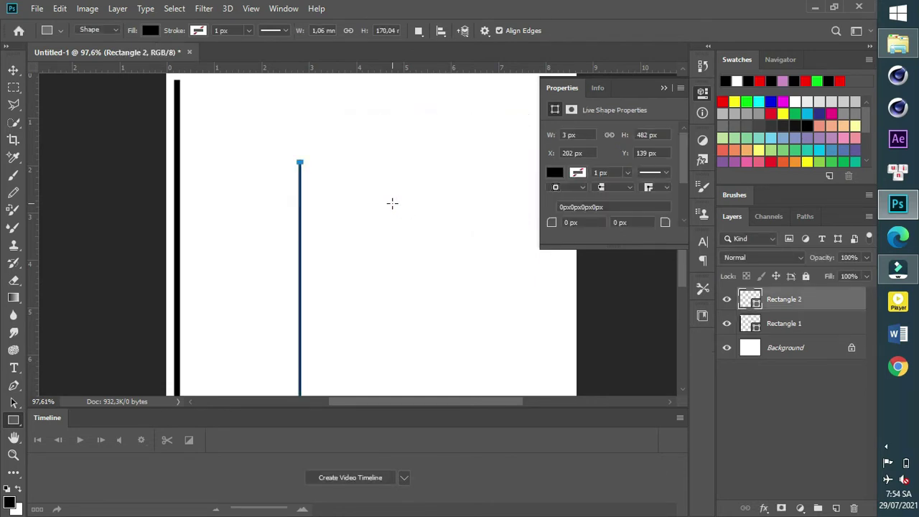
- Fill the thin 1 mm bar with red and place it flush against the right side of the black bar
click(149, 31)
click(172, 99)
key(Return)
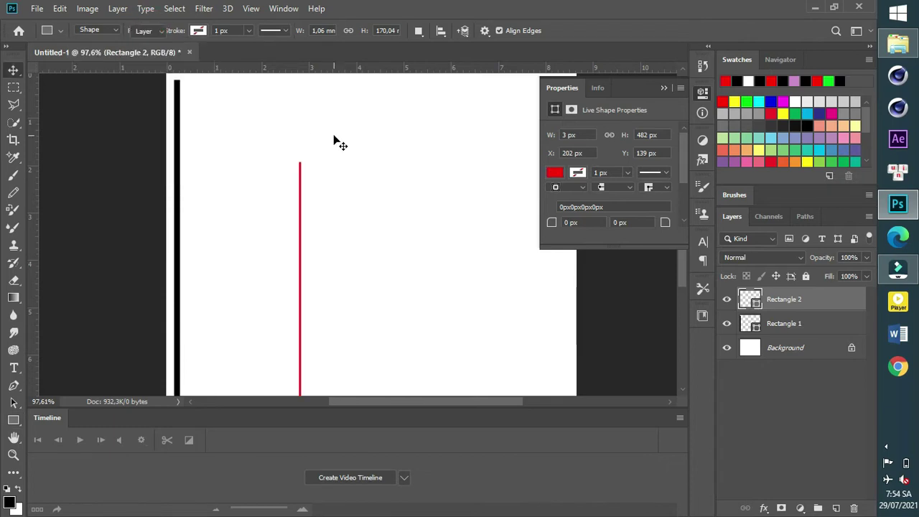
key(v)
drag(301, 237, 184, 155)
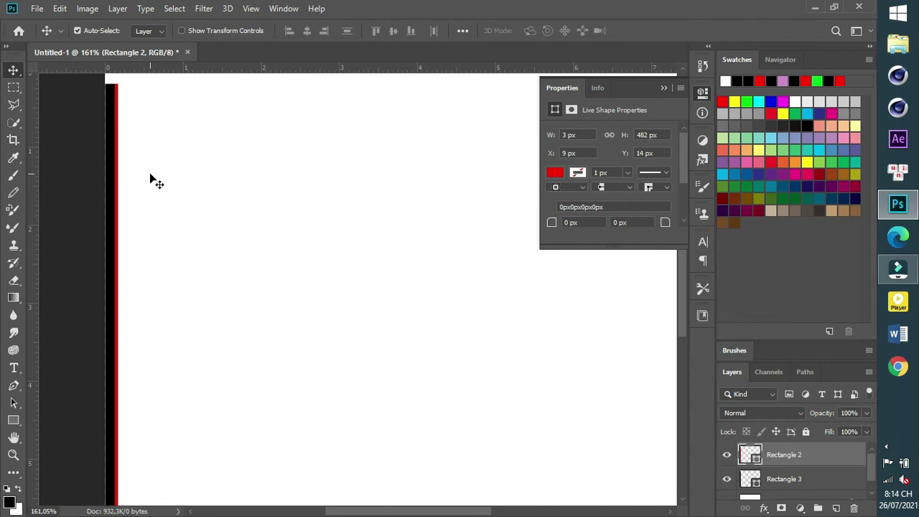
- Select the black and red bars together and duplicate them repeatedly side by side until the stripes span nearly the full canvas width
drag(148, 176, 74, 209)
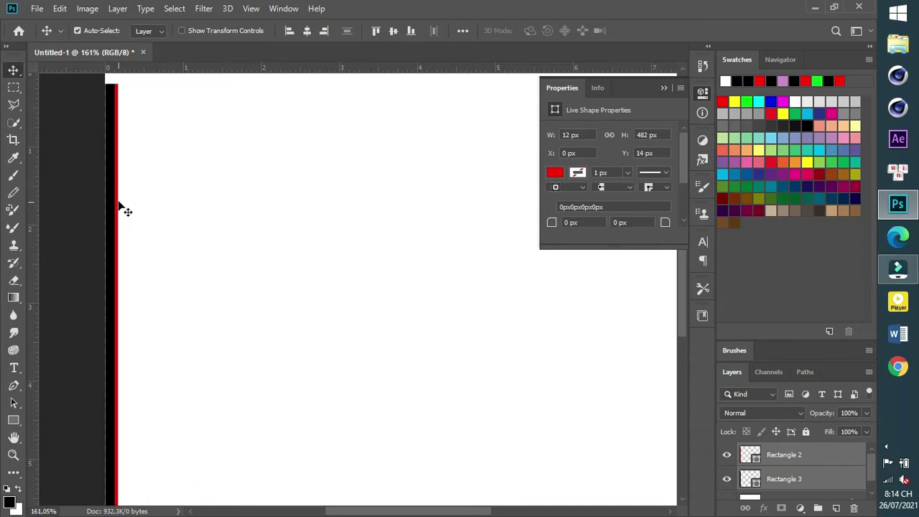
drag(119, 203, 152, 233)
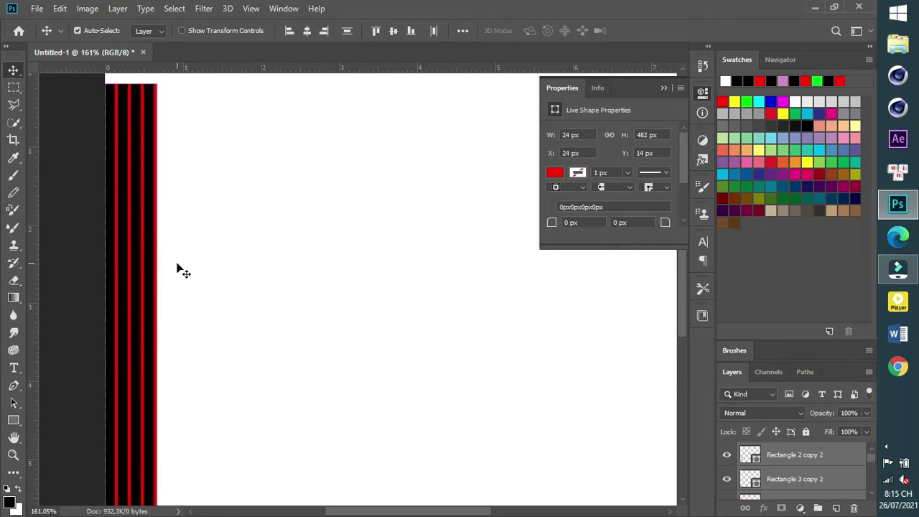
drag(181, 267, 174, 288)
mouse_move(226, 304)
mouse_down()
mouse_move(119, 316)
mouse_move(222, 314)
mouse_up()
drag(349, 341, 330, 332)
scroll(371, 304, down, 3)
drag(372, 304, 462, 287)
drag(596, 321, 580, 342)
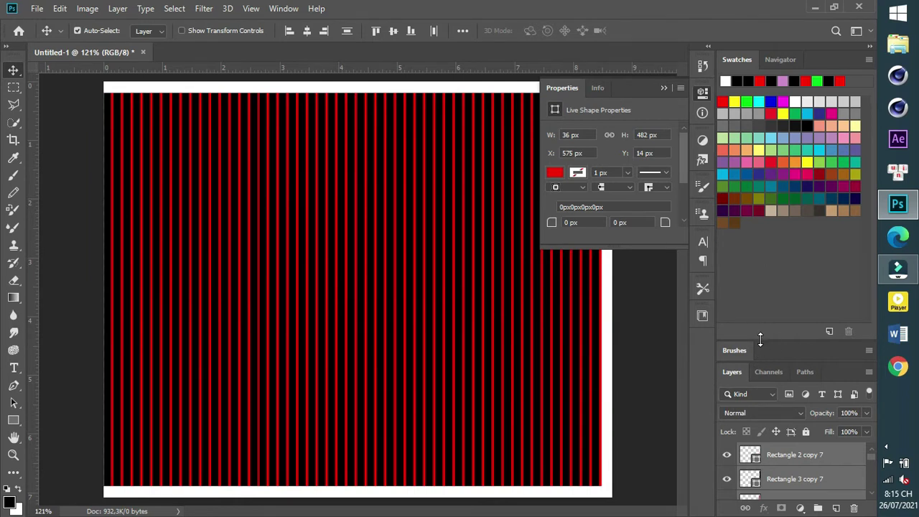
- Delete all the red separator bars from the stripe pattern, keeping only the evenly spaced black bars
drag(761, 339, 776, 250)
click(736, 369)
click(727, 369)
click(727, 369)
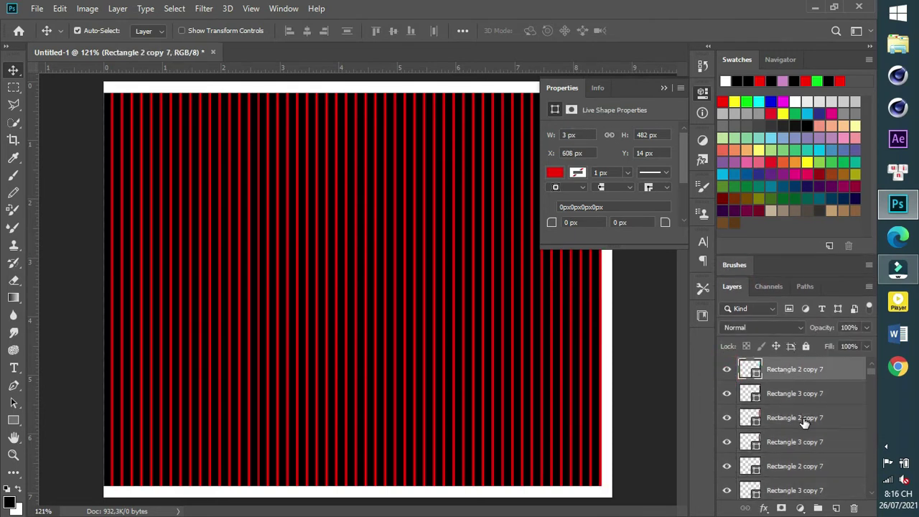
ctrl+click(804, 423)
ctrl+click(810, 468)
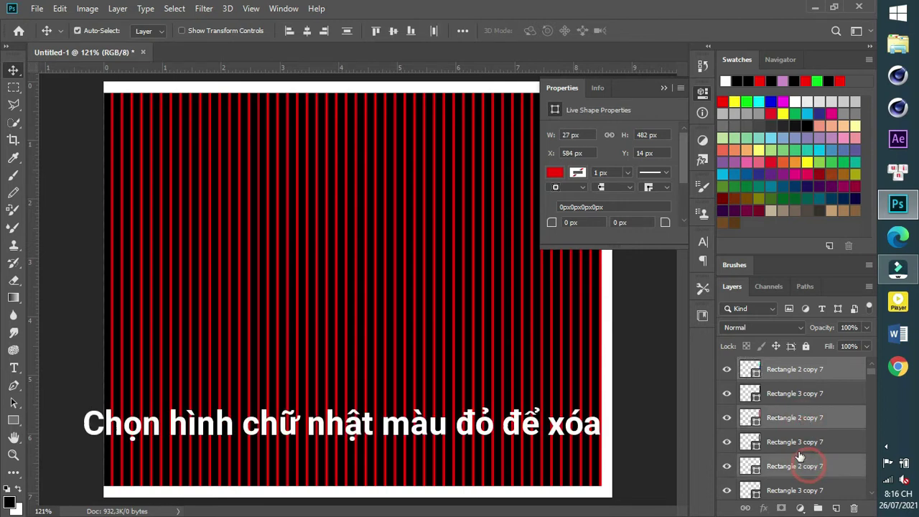
scroll(808, 446, down, 3)
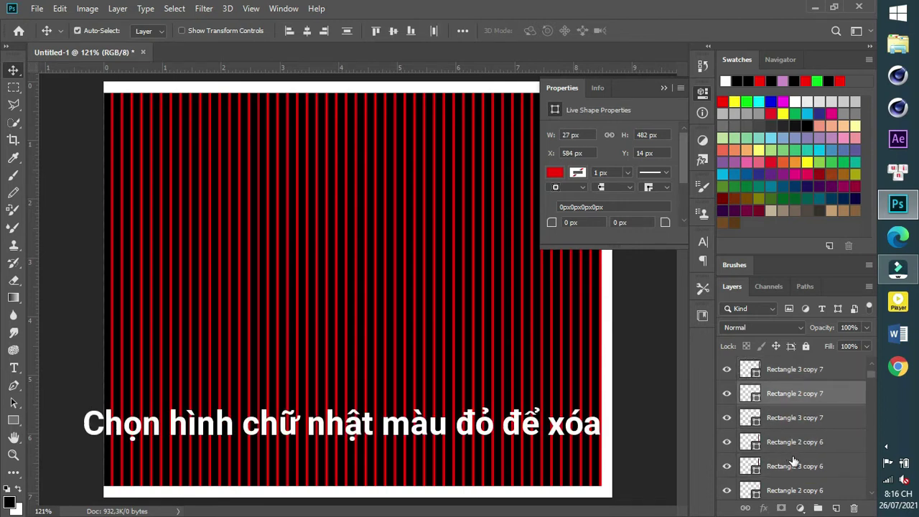
ctrl+click(801, 442)
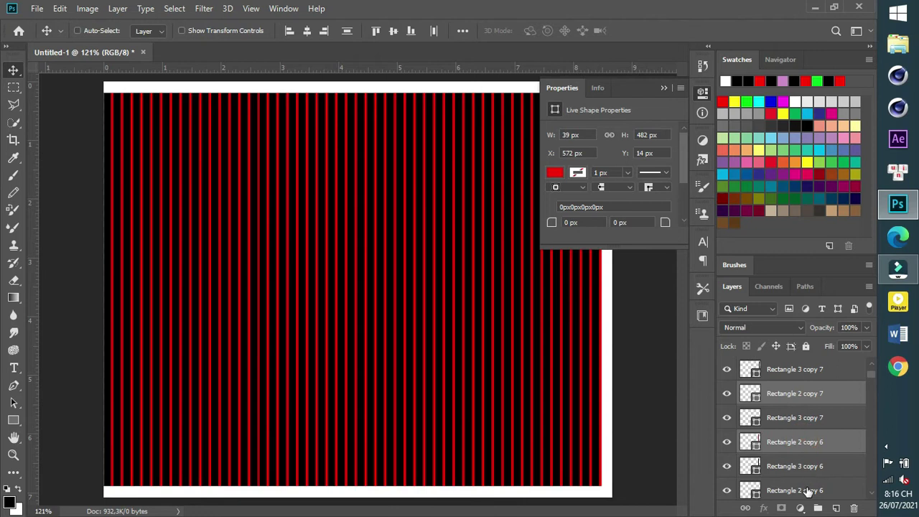
ctrl+click(808, 491)
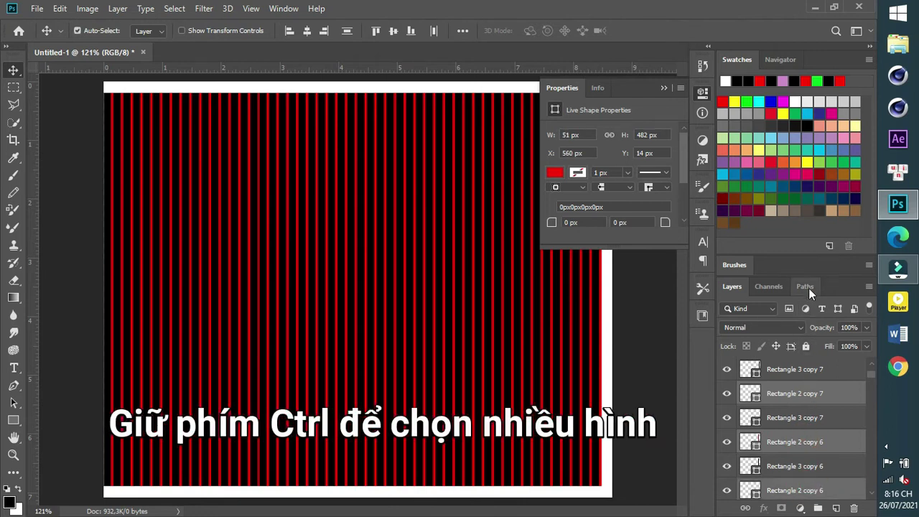
drag(814, 271, 811, 183)
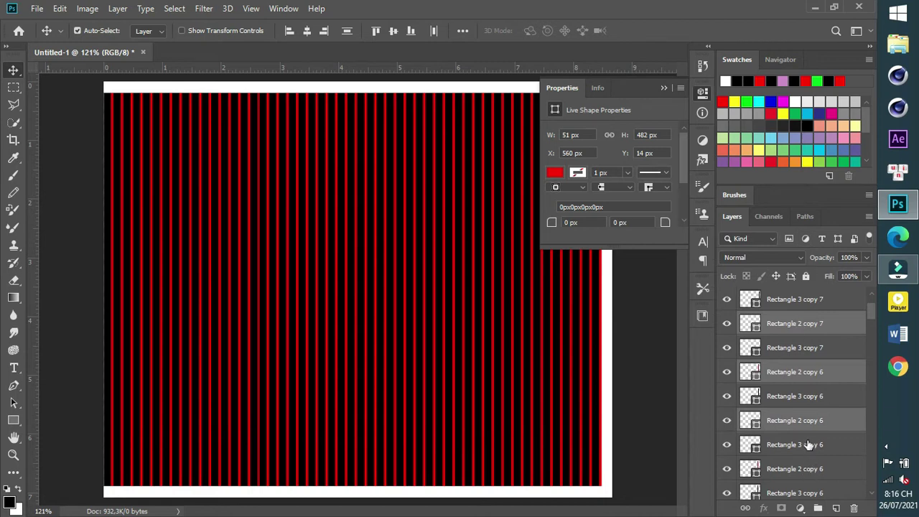
scroll(809, 444, down, 2)
scroll(808, 445, down, 1)
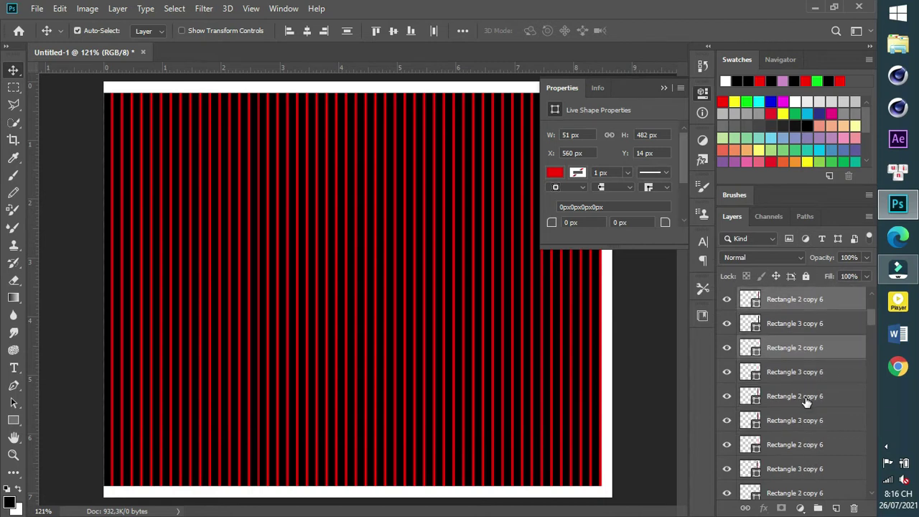
ctrl+click(806, 401)
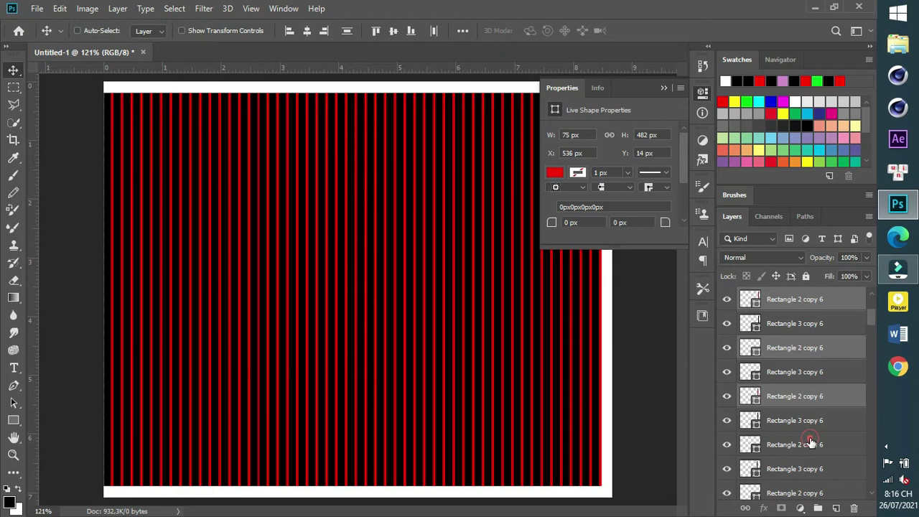
scroll(814, 436, down, 2)
ctrl+click(797, 397)
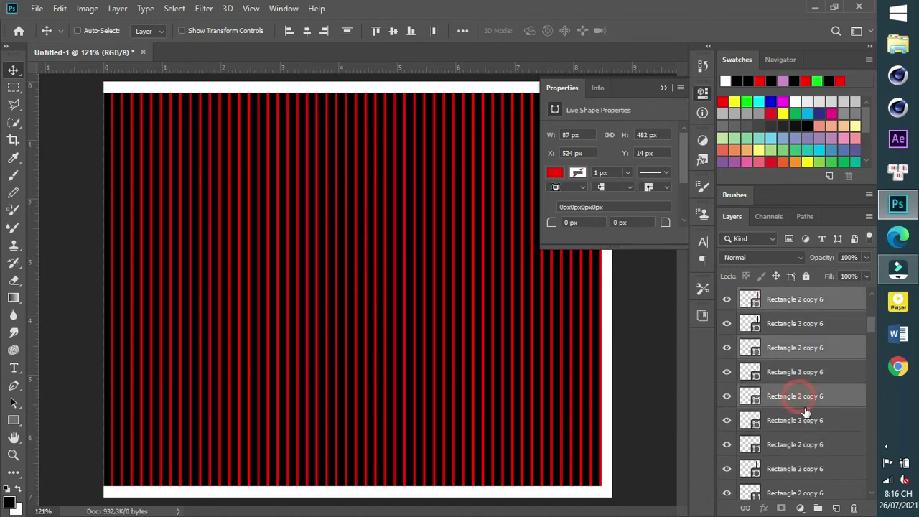
ctrl+click(808, 444)
ctrl+click(811, 494)
key(Delete)
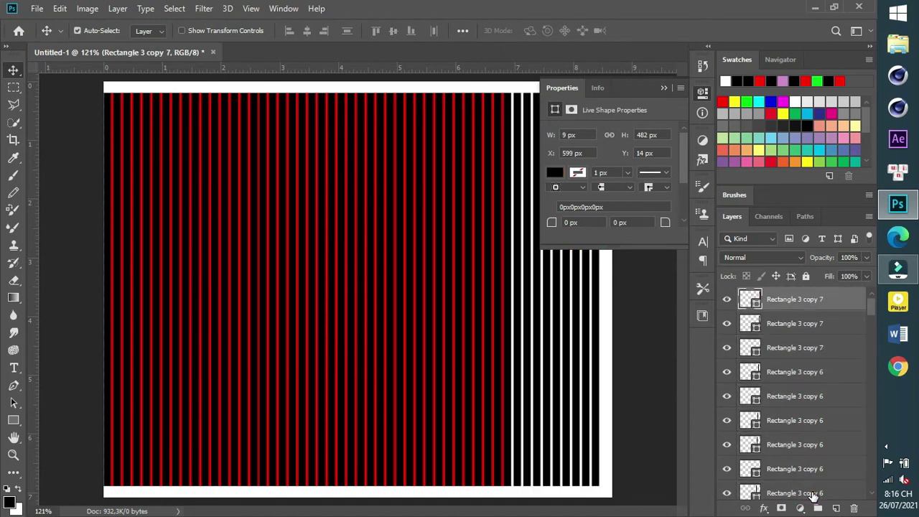
scroll(817, 430, down, 2)
ctrl+click(798, 437)
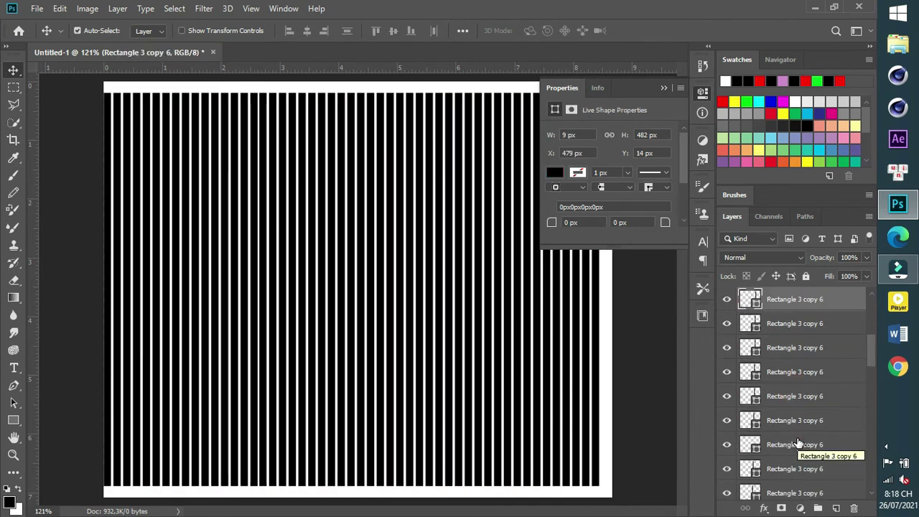
- Select every black bar layer above the background and merge them into a single shape layer
scroll(816, 322, up, 2)
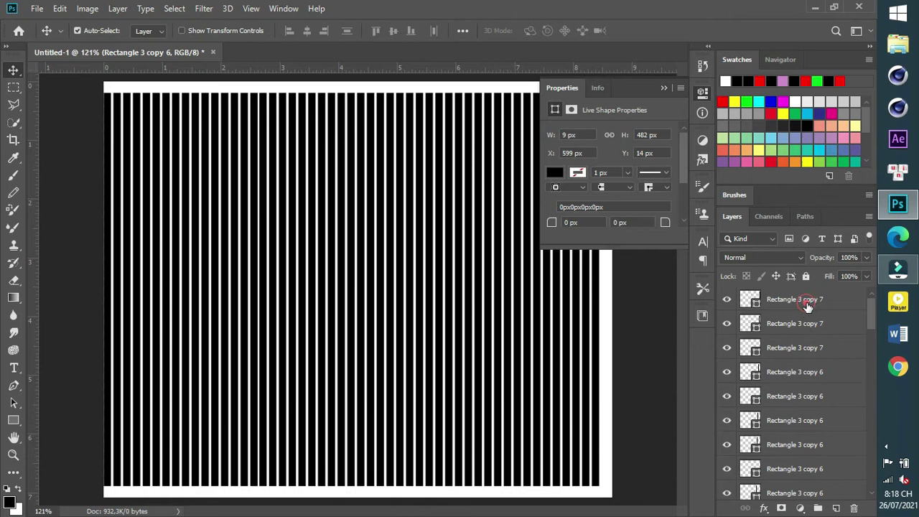
click(817, 302)
drag(872, 312, 874, 399)
scroll(873, 399, down, 5)
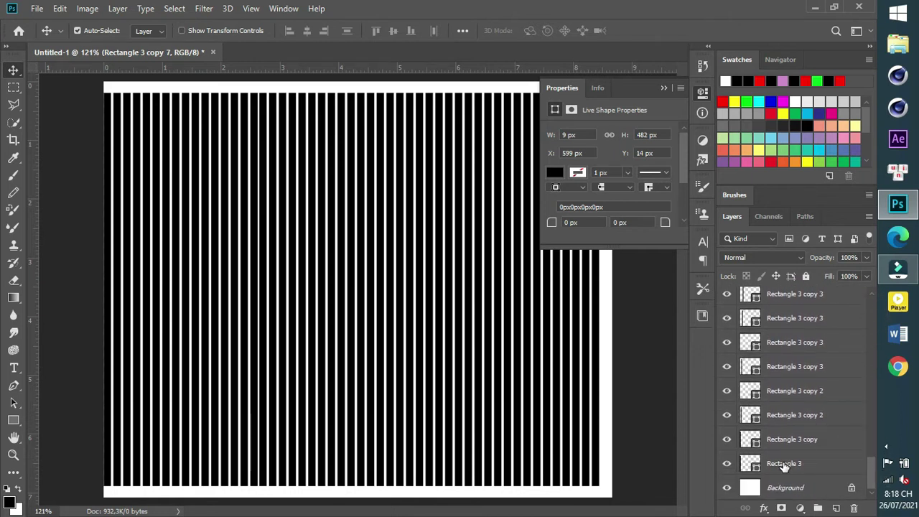
shift+click(784, 464)
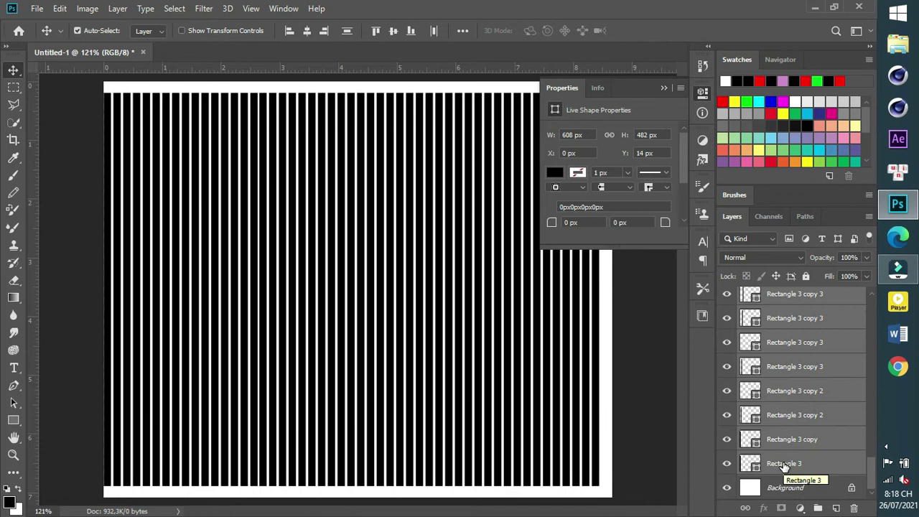
right_click(785, 466)
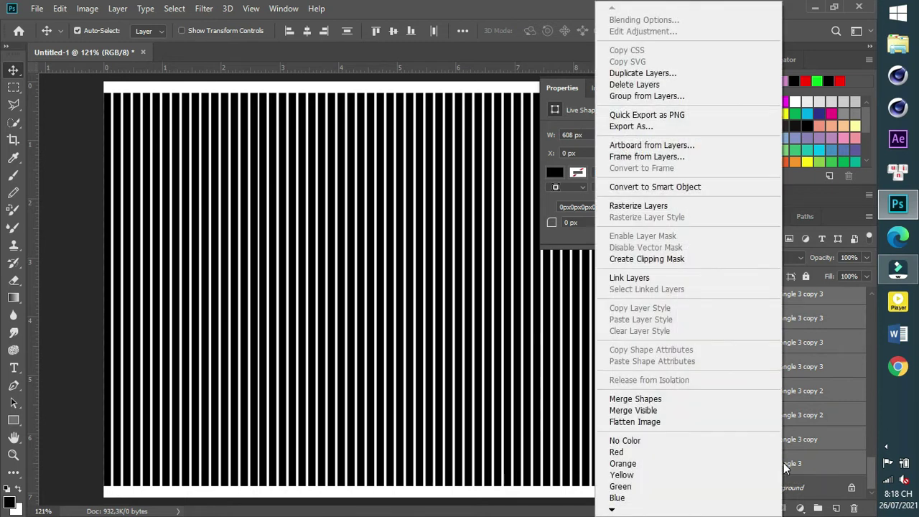
click(689, 403)
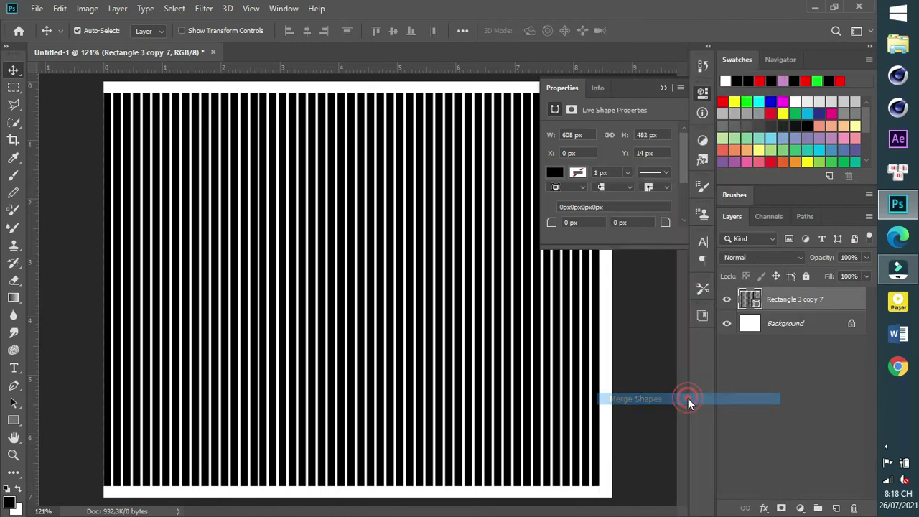
- With the white background temporarily hidden, shift the merged bars horizontally about 16 px to the right
click(727, 302)
click(727, 301)
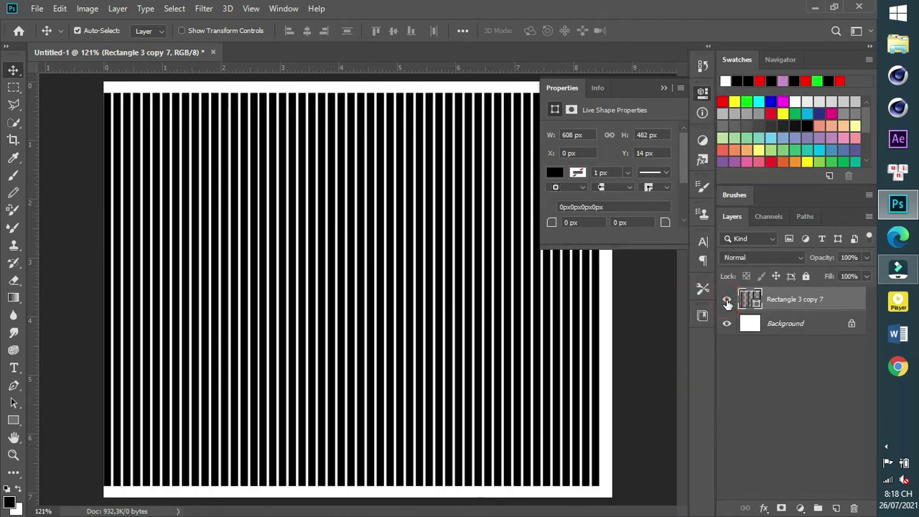
click(727, 324)
click(727, 302)
click(726, 302)
mouse_move(370, 283)
mouse_down()
mouse_move(314, 285)
mouse_move(294, 226)
mouse_move(386, 291)
mouse_up()
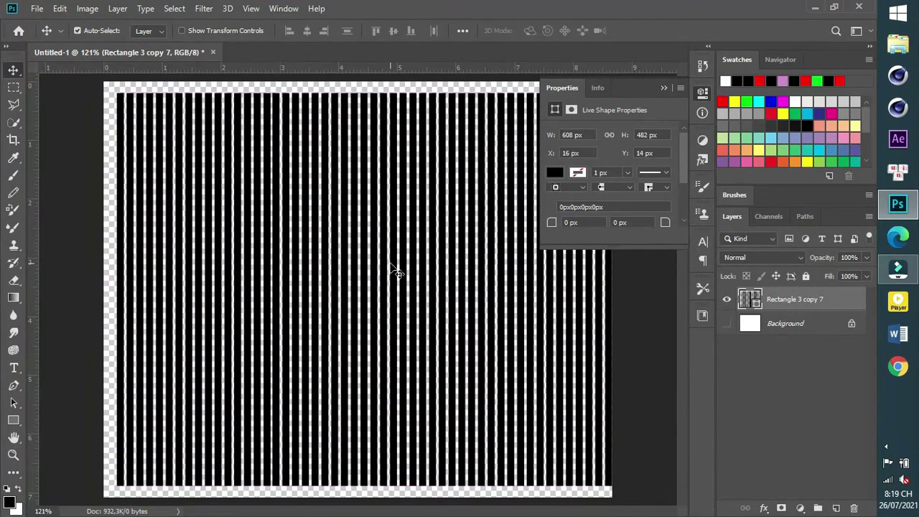
click(728, 324)
- Add an empty layer directly above the background and hide the striped bars layer
click(765, 323)
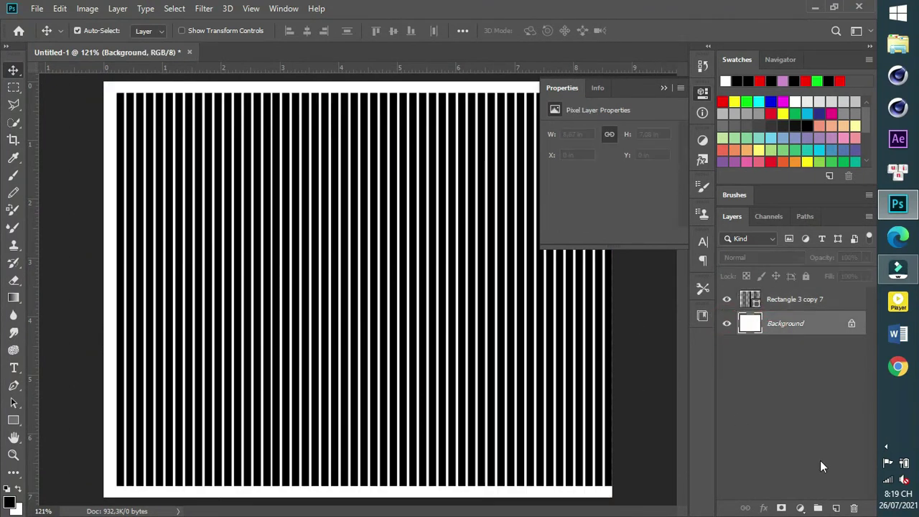
click(836, 508)
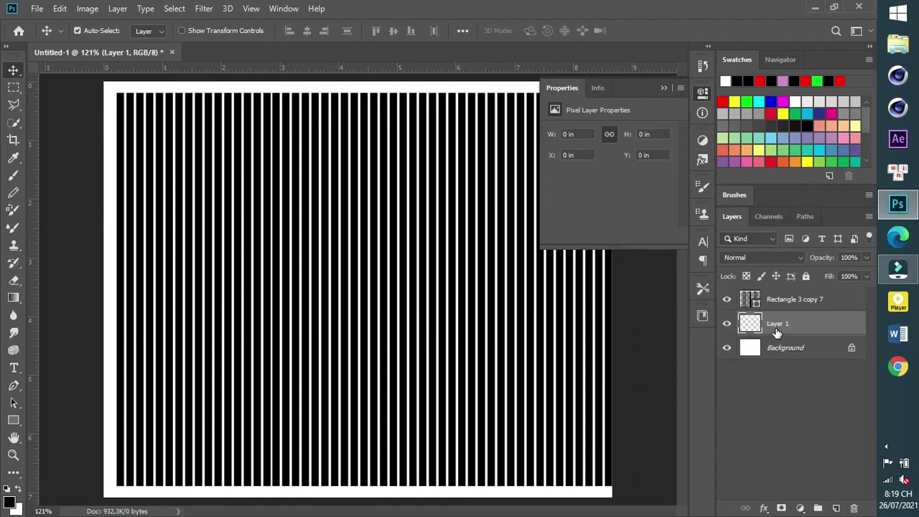
click(727, 300)
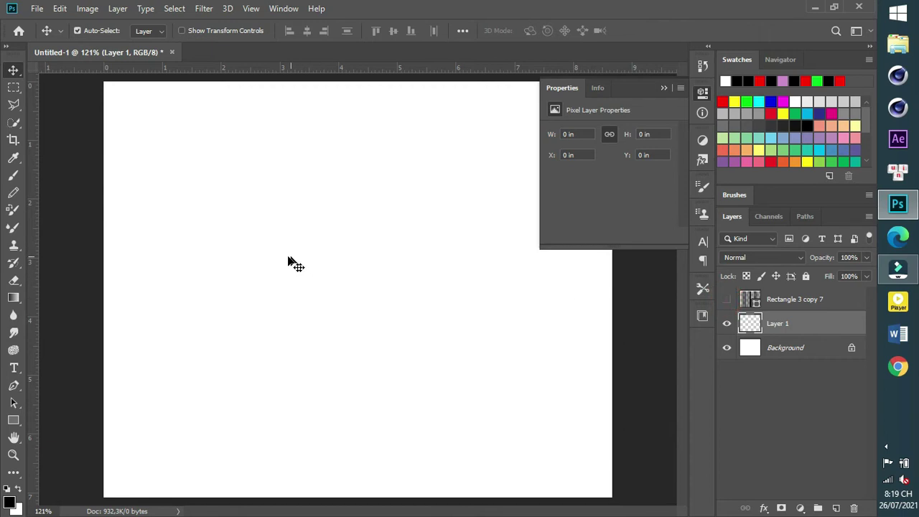
- Draw a black ellipse about 52 × 57 px above the canvas centre as the stick figure's head
click(15, 421)
right_click(15, 422)
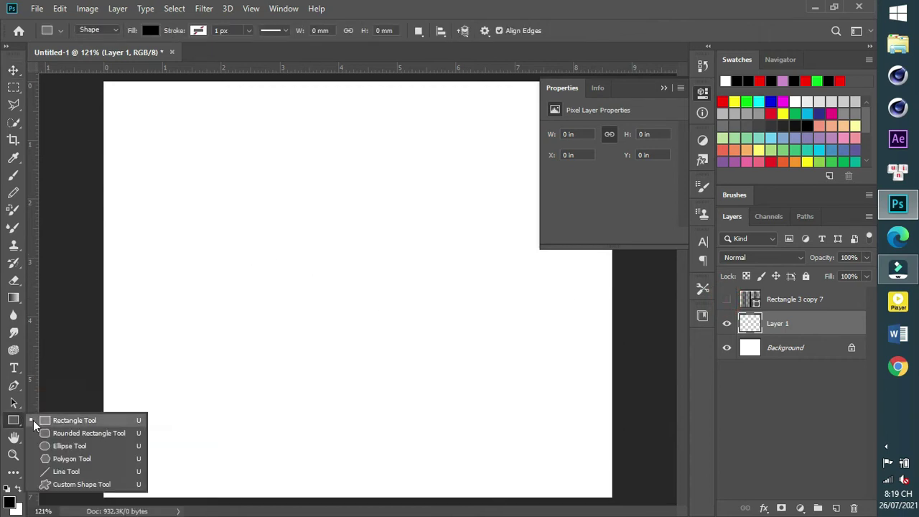
click(69, 446)
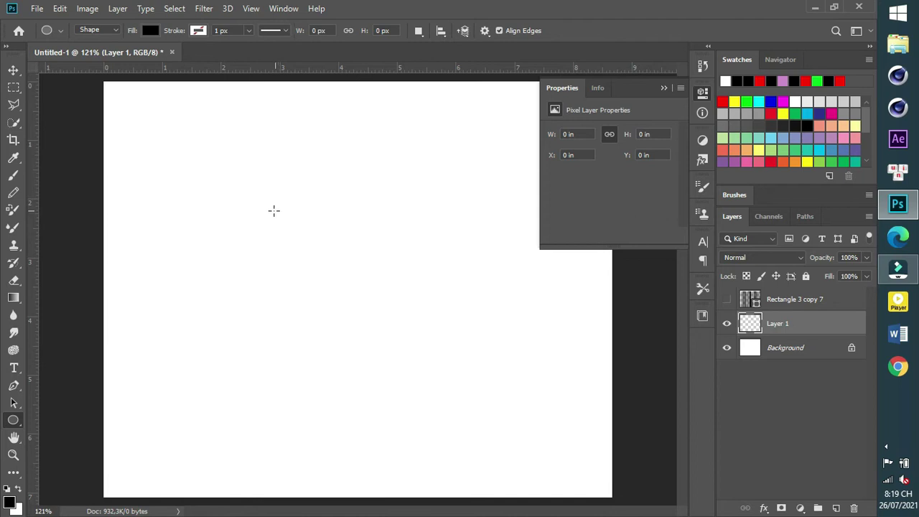
drag(305, 214, 345, 258)
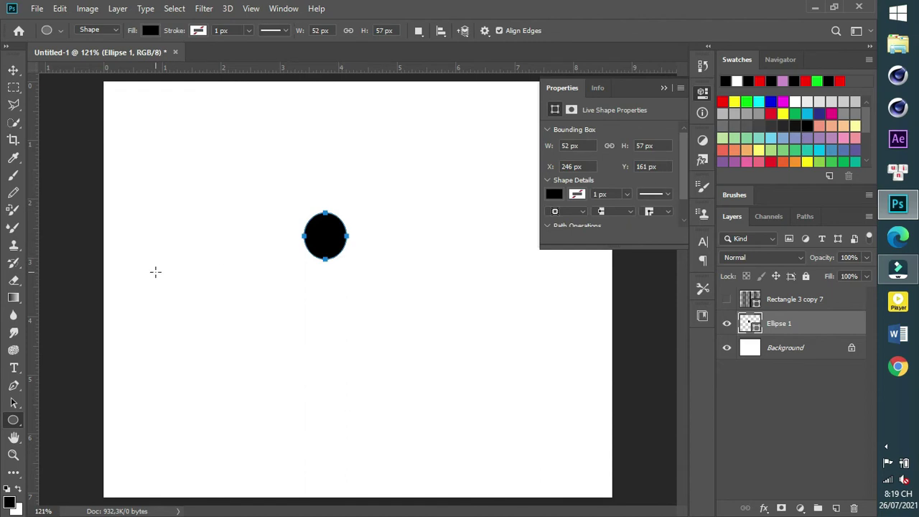
- Choose the Brush tool and rasterize the ellipse layer so that it can be painted on
click(13, 175)
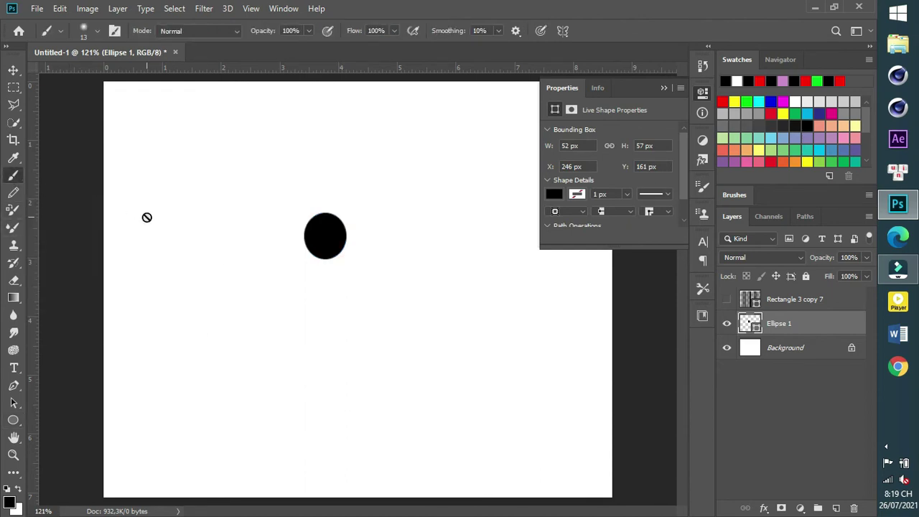
right_click(793, 324)
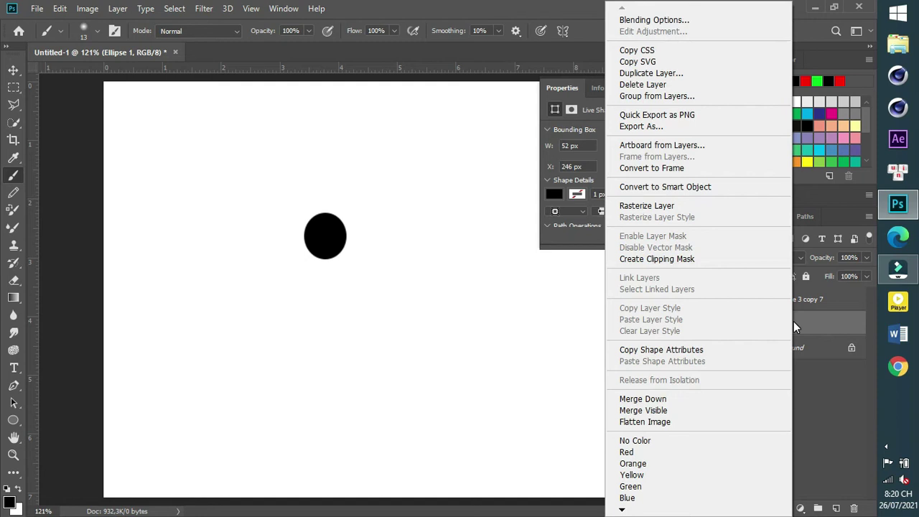
click(664, 207)
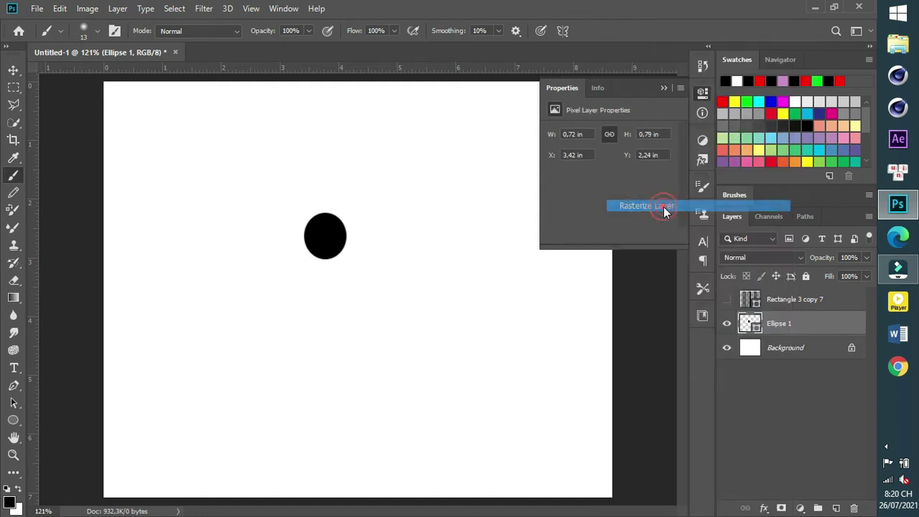
- Set the brush to a size of 29 px with 100% hardness
right_click(313, 279)
click(400, 312)
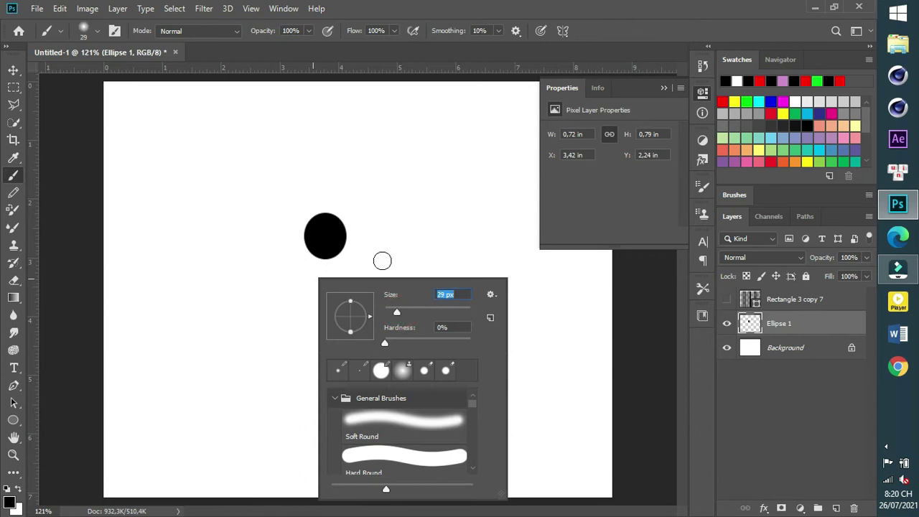
key(Return)
right_click(381, 260)
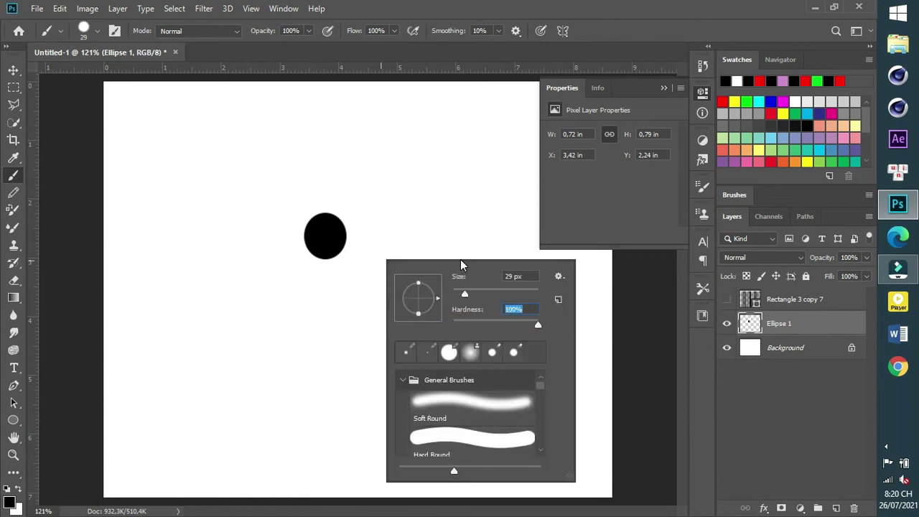
key(Return)
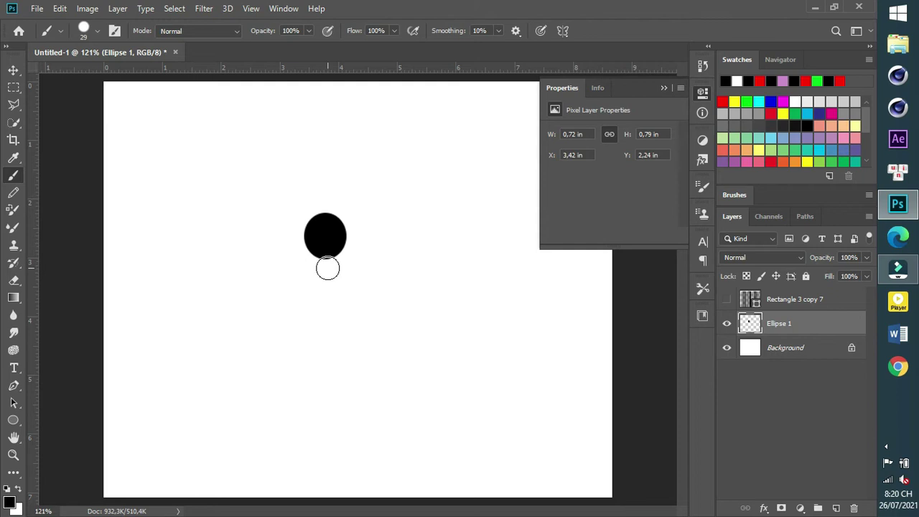
- Paint a black torso, two arms and two legs under the head to form a running stick figure
mouse_move(329, 268)
mouse_down()
mouse_move(336, 307)
mouse_move(314, 358)
mouse_up()
mouse_move(322, 271)
mouse_down()
mouse_move(281, 283)
mouse_move(273, 295)
mouse_up()
mouse_move(339, 266)
mouse_down()
mouse_move(367, 272)
mouse_move(379, 251)
mouse_up()
drag(334, 294, 408, 339)
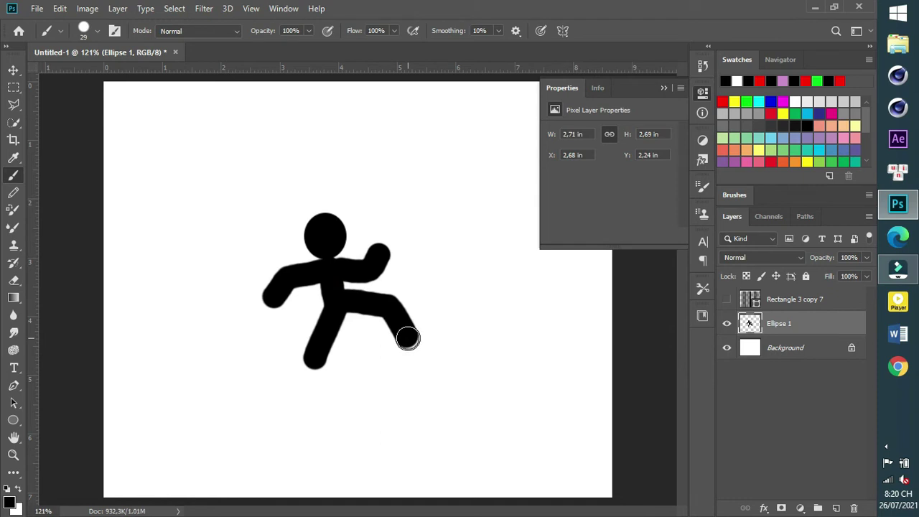
- Duplicate the stick figure layer and place the copy beneath the original
right_click(798, 324)
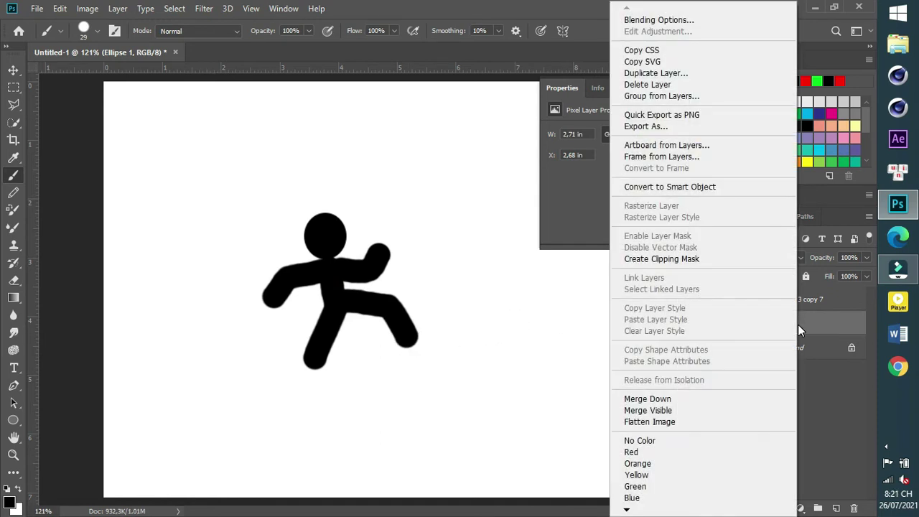
click(639, 73)
click(547, 137)
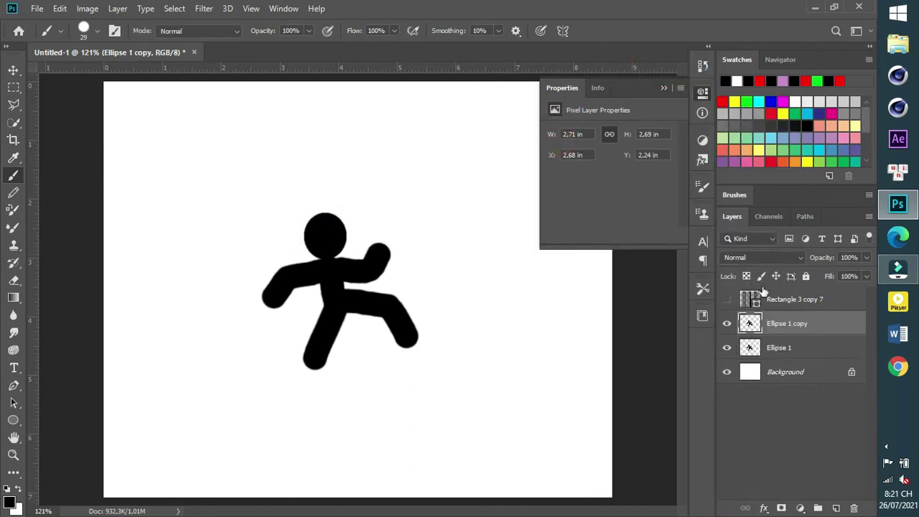
drag(776, 327, 786, 357)
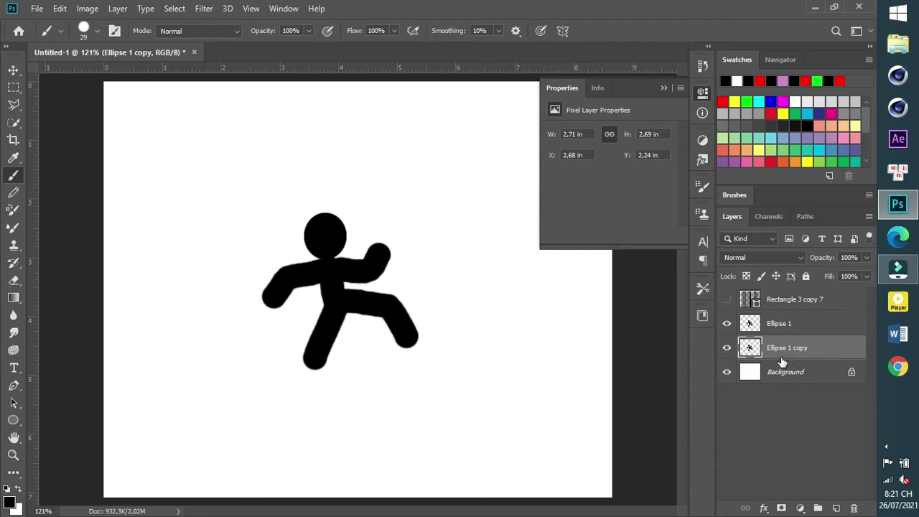
- Set the original stick figure layer's opacity to 50% as a see-through reference
click(780, 320)
click(848, 257)
text(50)
key(Return)
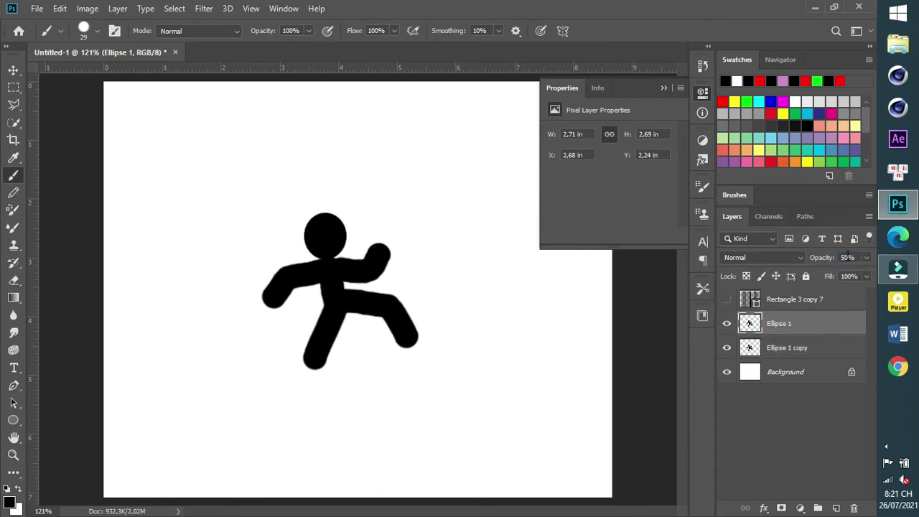
- On the copied figure layer, erase the right-hand arm and leg with the brush in Clear mode
click(779, 353)
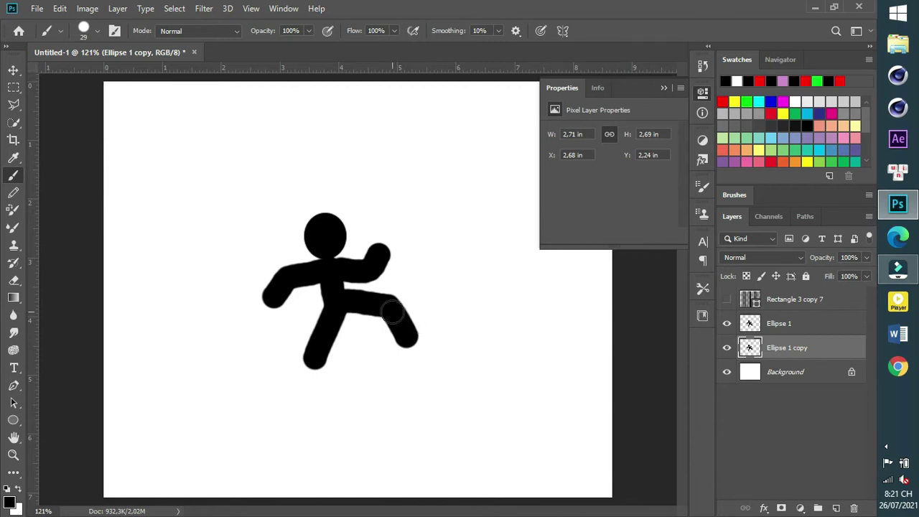
click(215, 31)
click(180, 74)
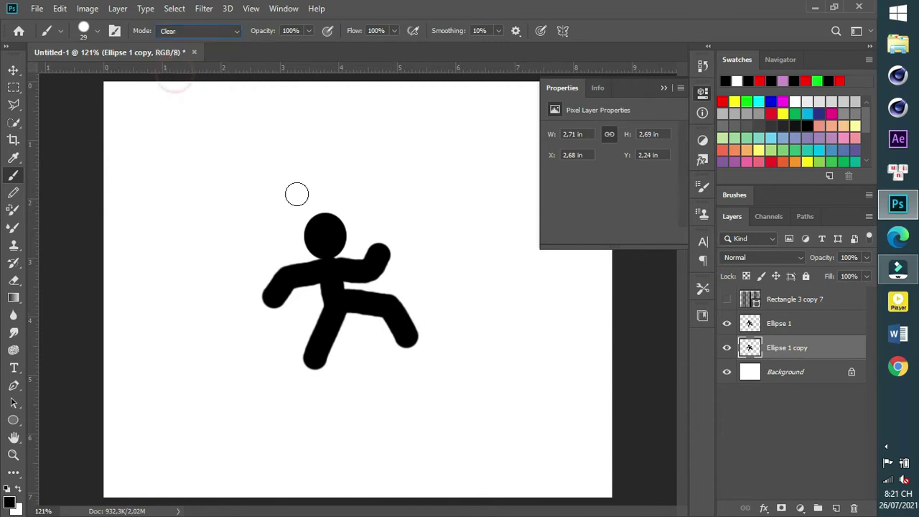
mouse_move(412, 349)
mouse_down()
mouse_move(402, 328)
mouse_move(416, 328)
mouse_move(404, 328)
mouse_move(402, 304)
mouse_move(369, 310)
mouse_move(412, 347)
mouse_move(394, 254)
mouse_move(382, 251)
mouse_move(372, 274)
mouse_move(365, 259)
mouse_move(375, 259)
mouse_move(380, 230)
mouse_up()
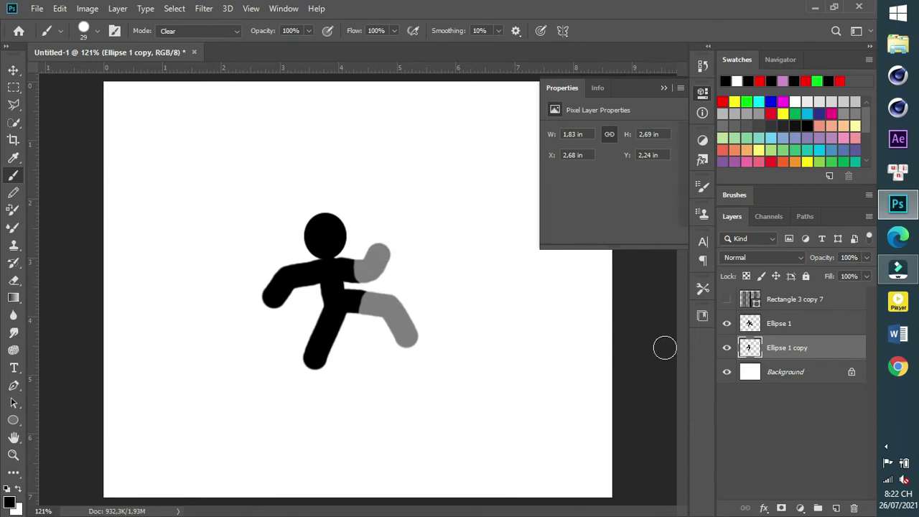
- With the brush in Normal mode, repaint the copy's right-hand arm more upright and its leg raised higher
click(203, 32)
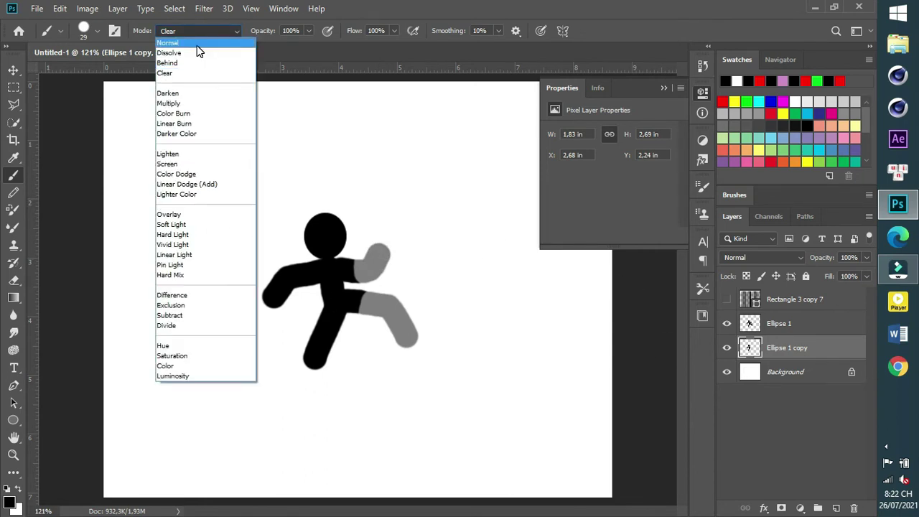
click(198, 46)
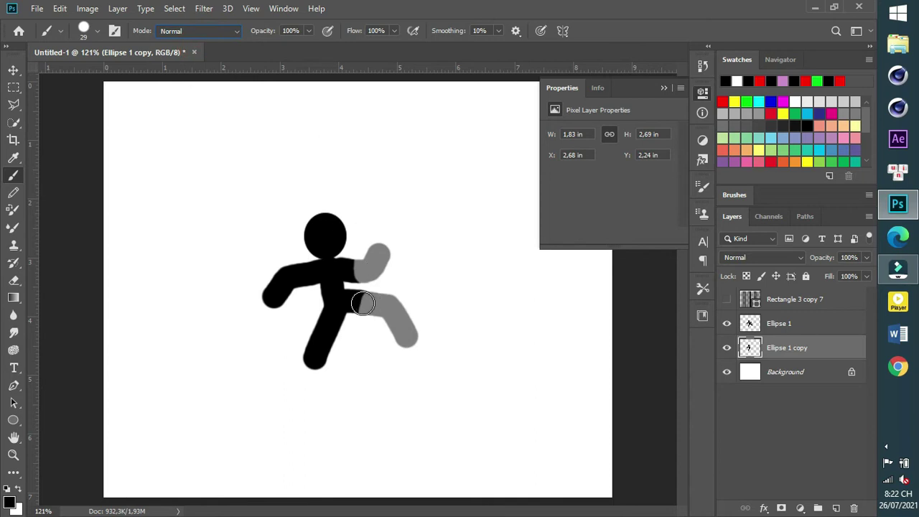
drag(361, 303, 424, 310)
mouse_move(349, 270)
mouse_down()
mouse_move(365, 268)
mouse_move(368, 239)
mouse_up()
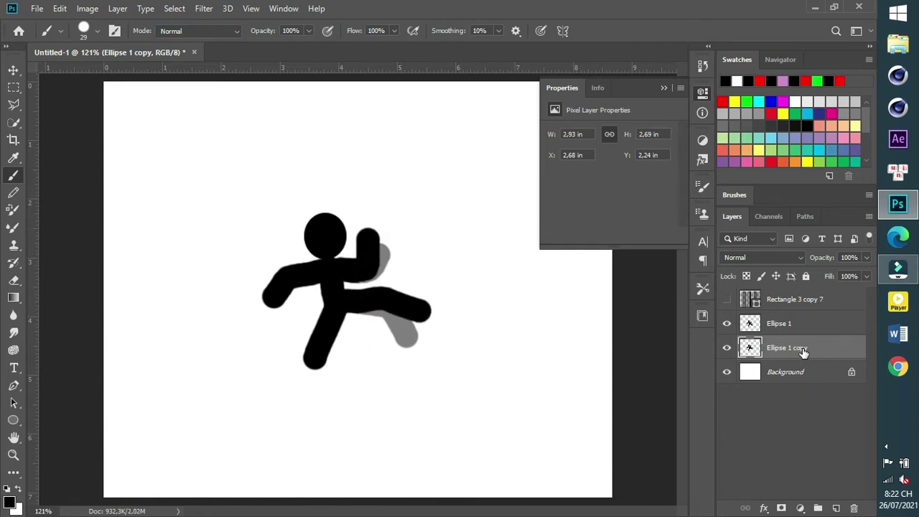
- Hide the first pose, duplicate the second pose's layer, and place the new copy beneath it
click(727, 324)
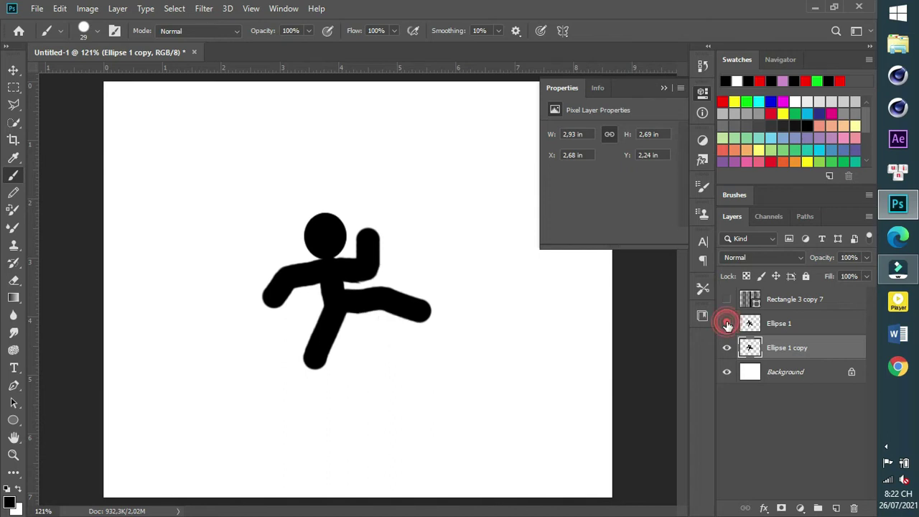
right_click(793, 349)
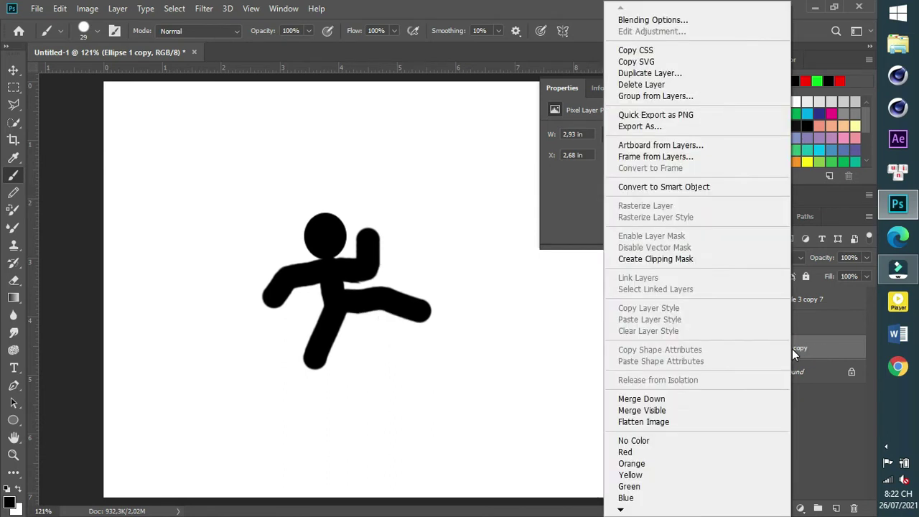
click(655, 75)
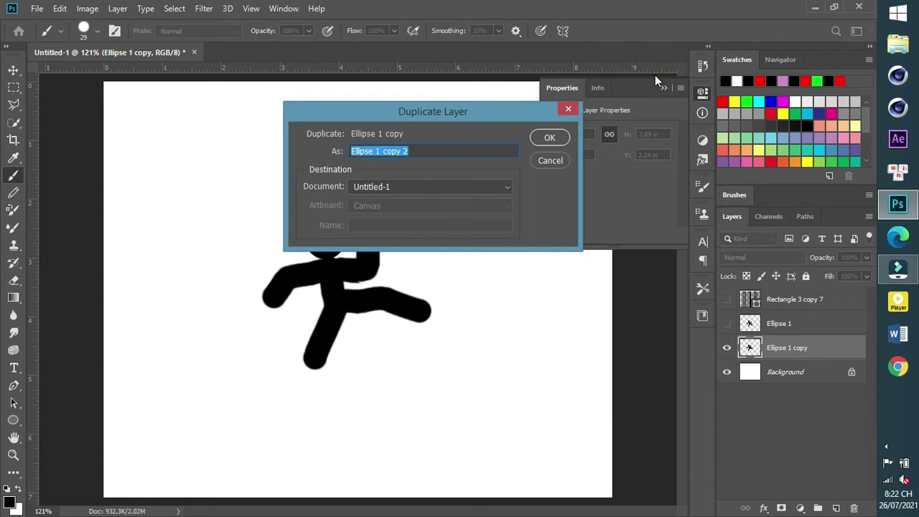
key(Return)
drag(788, 350, 796, 385)
- Set the second pose layer's opacity to 50% as the reference for the third pose
click(795, 349)
click(847, 257)
text(50)
key(Return)
- On the third pose's layer, erase the head and the right-hand arm and leg with the brush in Clear mode
click(798, 371)
click(213, 32)
click(182, 76)
mouse_move(430, 311)
mouse_down()
mouse_move(390, 295)
mouse_move(378, 304)
mouse_move(417, 319)
mouse_move(370, 317)
mouse_move(367, 264)
mouse_move(379, 240)
mouse_move(366, 280)
mouse_move(360, 245)
mouse_move(317, 221)
mouse_move(332, 246)
mouse_up()
- With the brush in Normal mode, repaint the third pose's head, right-hand arm and higher-raised leg slightly offset from the reference
click(201, 30)
click(179, 31)
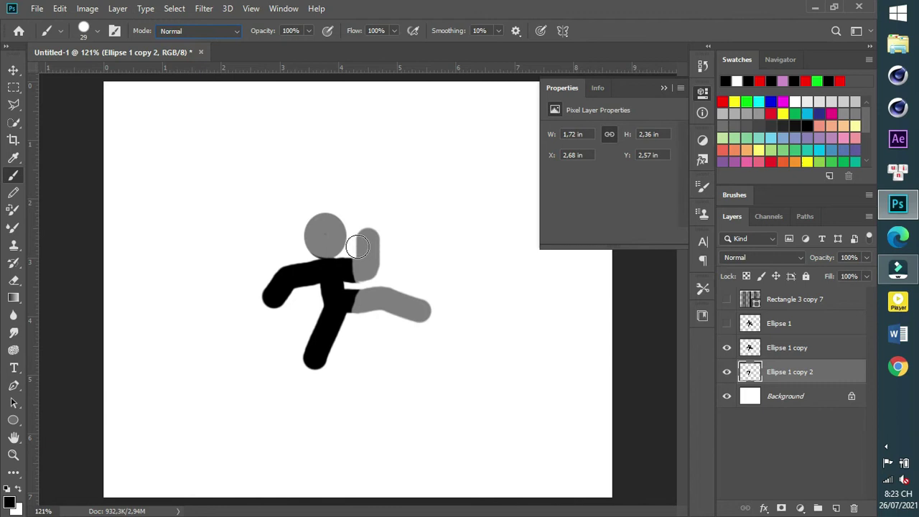
mouse_move(351, 296)
mouse_down()
mouse_move(421, 277)
mouse_move(357, 233)
mouse_move(311, 241)
mouse_move(322, 247)
mouse_move(330, 242)
mouse_move(318, 221)
mouse_move(320, 247)
mouse_up()
- Clean up the gap between the third pose's right-hand arm and raised leg with a 7 px brush in Clear mode
scroll(344, 299, up, 3)
click(216, 32)
click(180, 82)
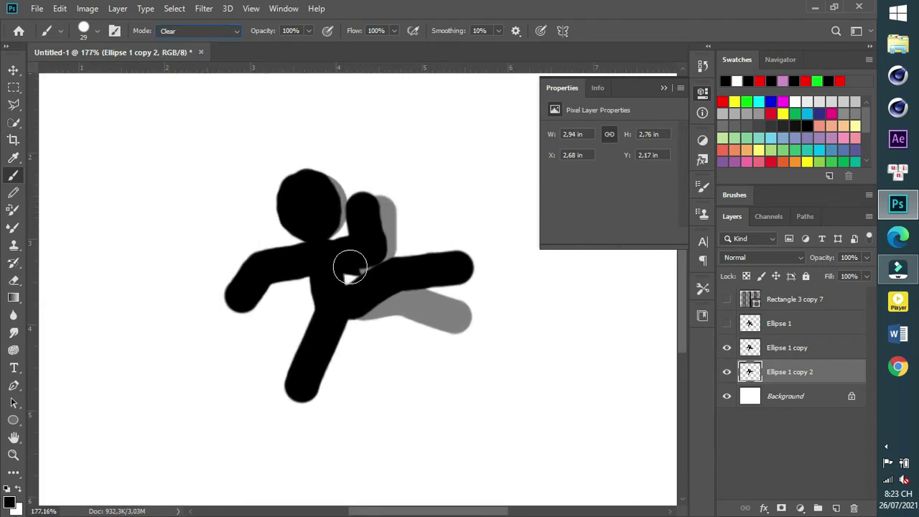
right_click(465, 149)
click(395, 146)
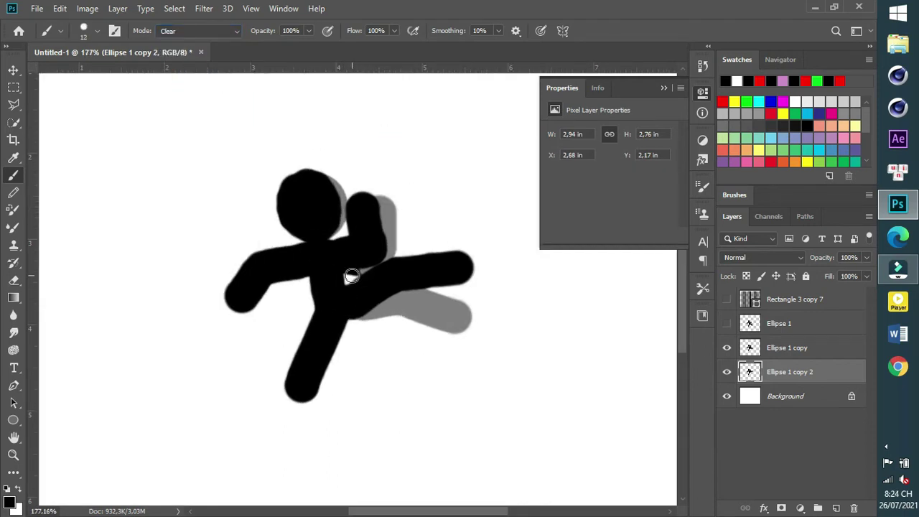
scroll(351, 245, up, 2)
right_click(451, 155)
drag(532, 195, 516, 193)
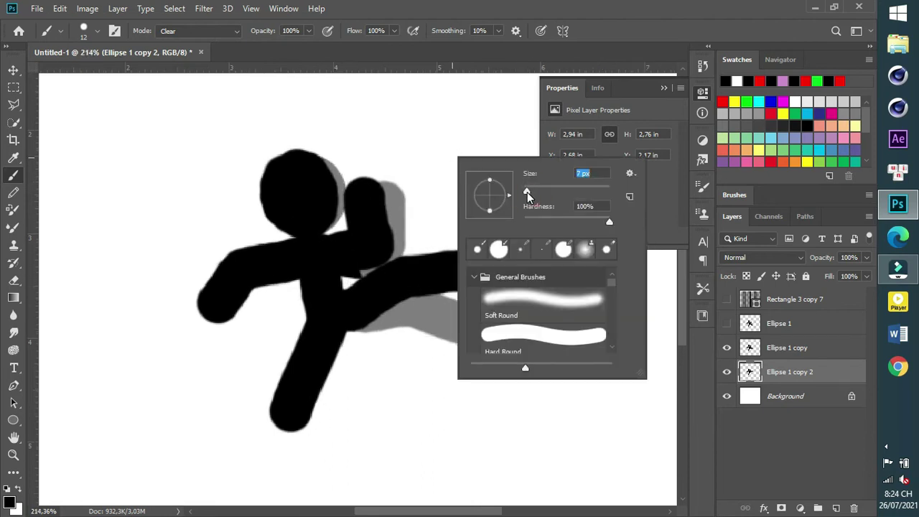
click(434, 127)
click(347, 281)
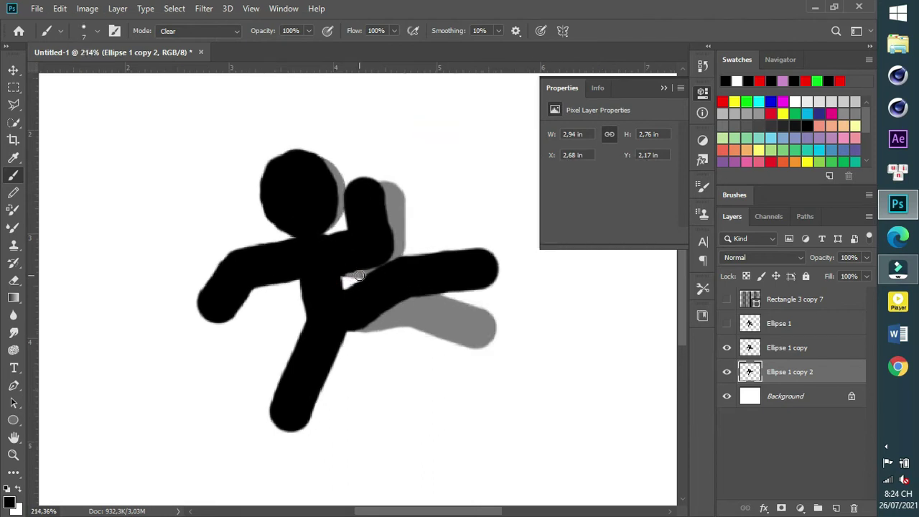
scroll(304, 189, down, 2)
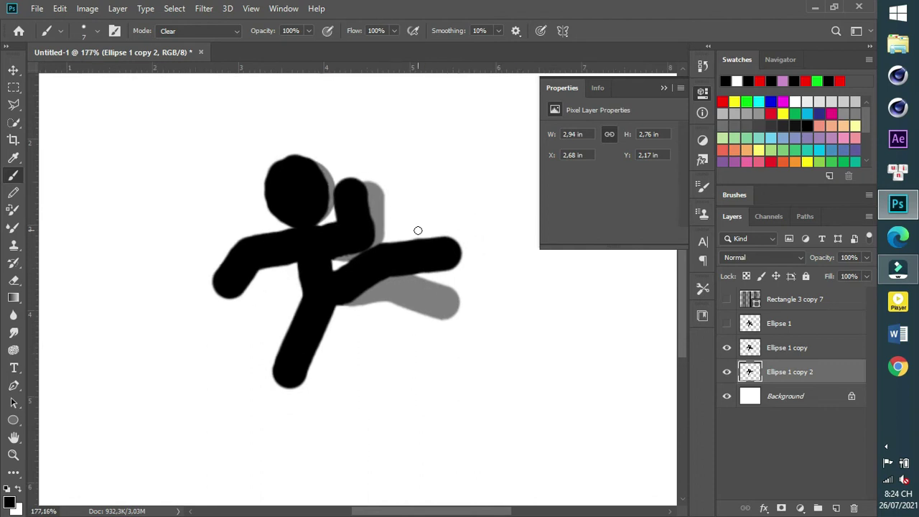
- Duplicate the third pose's layer, place the copy beneath it, and hide the second pose
right_click(822, 379)
click(689, 65)
click(546, 138)
drag(796, 376, 794, 404)
- Set the brush size to 29 px and the third pose layer's opacity to 50% as the reference for the fourth pose
click(800, 373)
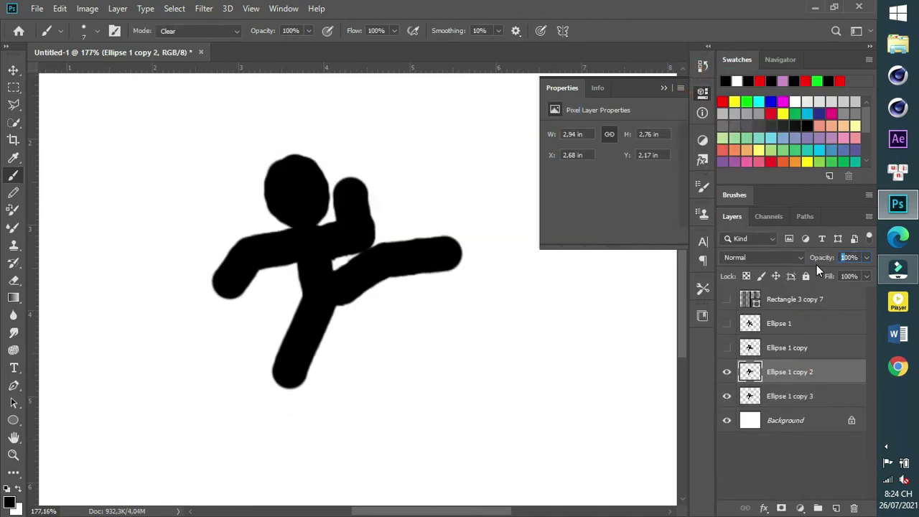
click(790, 396)
right_click(305, 168)
text(29)
key(Return)
mouse_move(403, 255)
mouse_down()
mouse_move(435, 251)
mouse_move(426, 282)
mouse_move(401, 242)
mouse_up()
click(806, 372)
key(5)
click(813, 406)
- Erase and repaint the fourth pose's head, arms and raised leg slightly offset from the reference, and hide the third pose
mouse_move(309, 162)
mouse_down()
mouse_move(277, 178)
mouse_move(306, 211)
mouse_move(301, 180)
mouse_up()
mouse_move(378, 194)
mouse_down()
mouse_move(359, 235)
mouse_move(348, 203)
mouse_move(344, 242)
mouse_move(383, 261)
mouse_move(430, 236)
mouse_move(348, 222)
mouse_move(344, 196)
mouse_move(304, 204)
mouse_move(270, 177)
mouse_move(297, 221)
mouse_up()
click(201, 31)
click(179, 31)
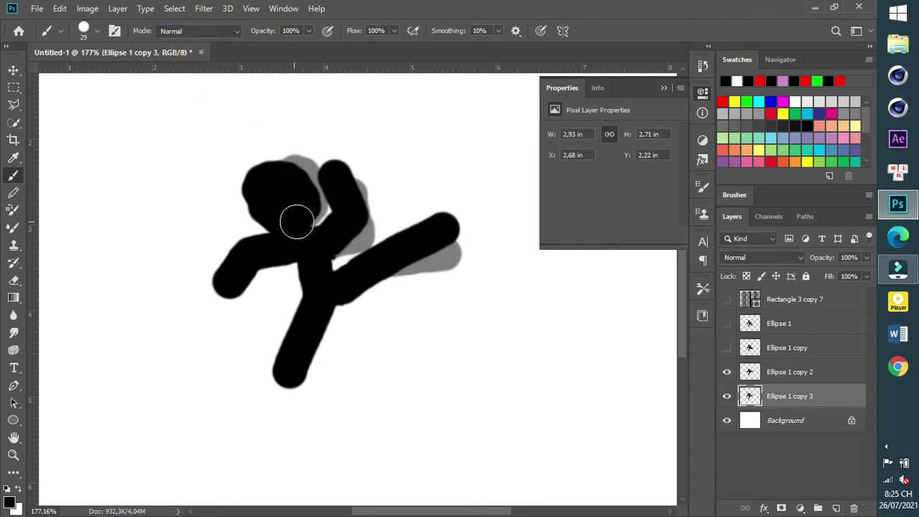
mouse_move(230, 276)
mouse_down()
mouse_move(252, 255)
mouse_move(208, 277)
mouse_up()
click(727, 372)
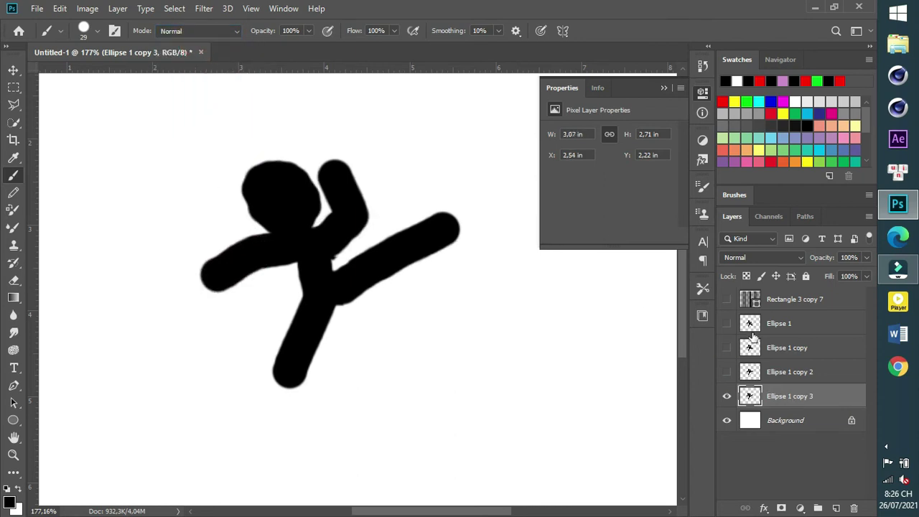
- Rename the first pose's layer s1 and the second pose's layer s2, and hide s1
click(726, 323)
click(793, 323)
double_click(787, 323)
text(s1)
key(Return)
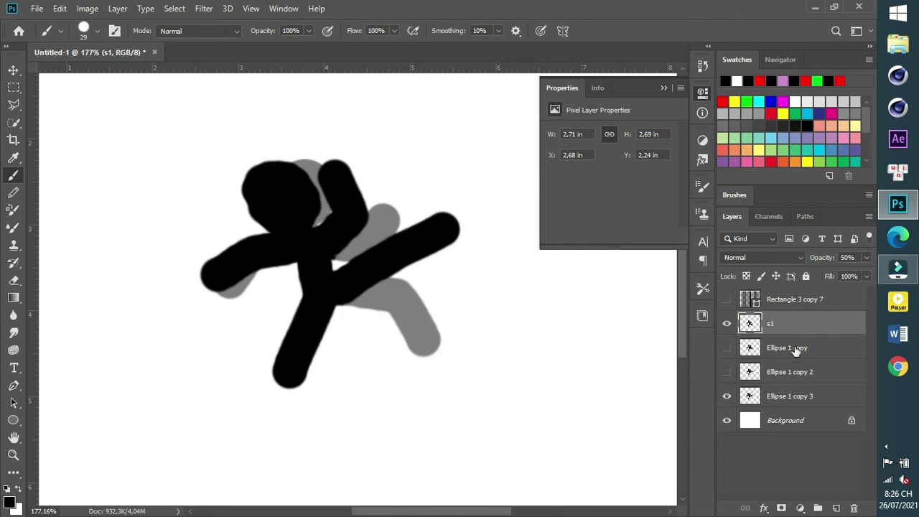
click(801, 351)
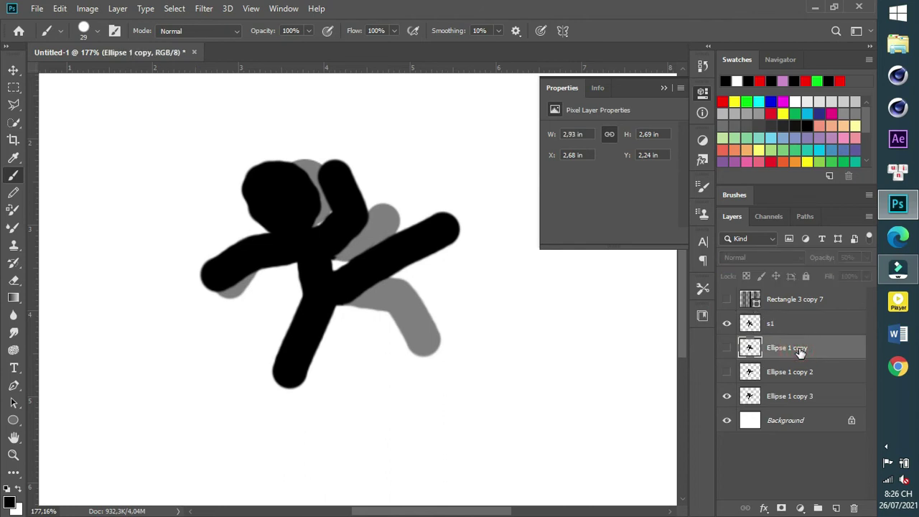
double_click(796, 349)
text(s)
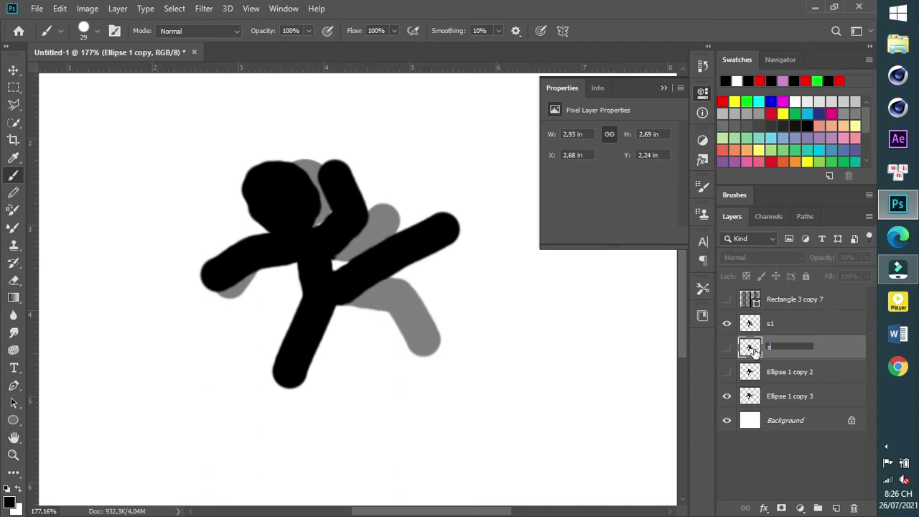
text(2)
key(Return)
click(727, 348)
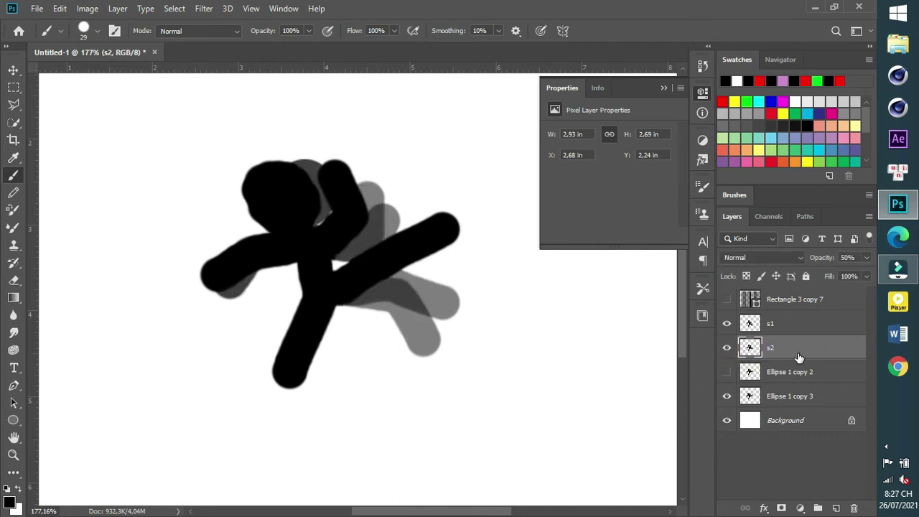
click(726, 323)
- Rename the third pose's layer s3 and the fourth pose's layer s4, leaving only s4 visible
double_click(781, 372)
text(s3)
key(Return)
click(727, 372)
click(727, 348)
double_click(789, 396)
text(s4)
key(Return)
click(727, 372)
- Duplicate layer s1 and place the copy beneath s4, just above the background
right_click(803, 322)
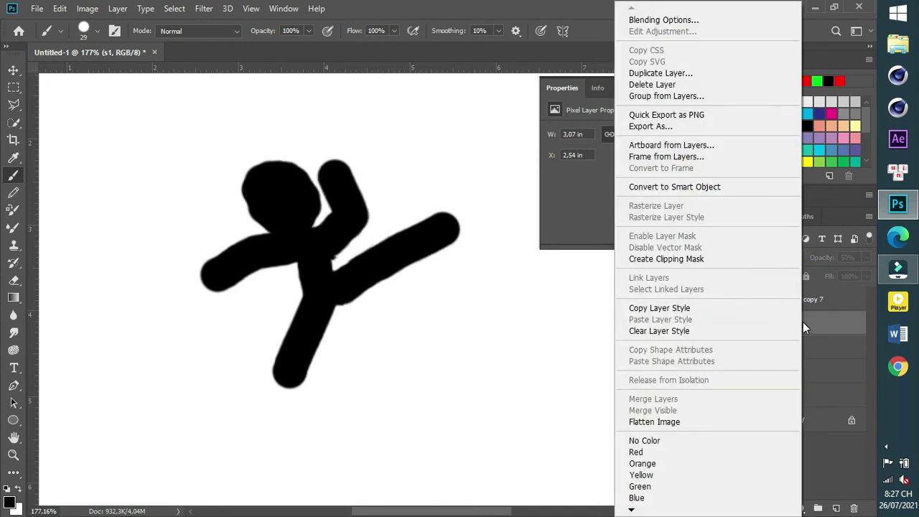
click(650, 72)
click(548, 137)
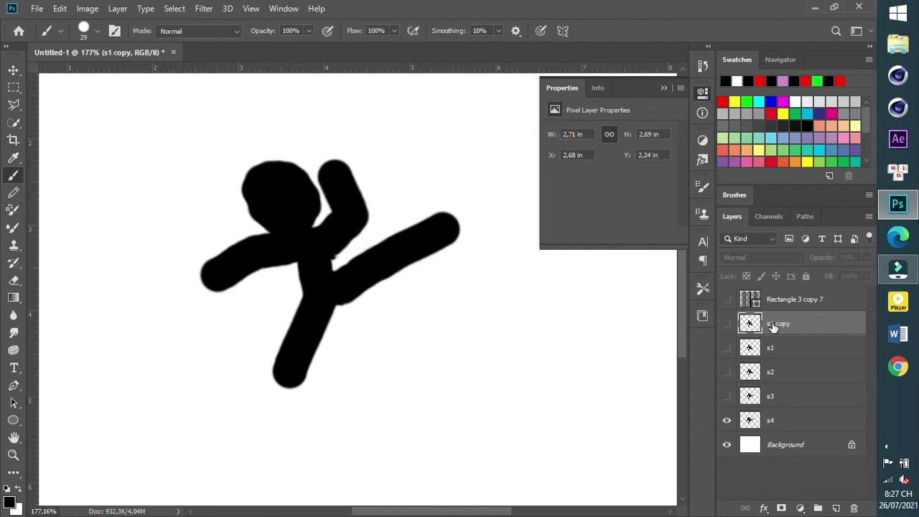
drag(776, 327, 775, 433)
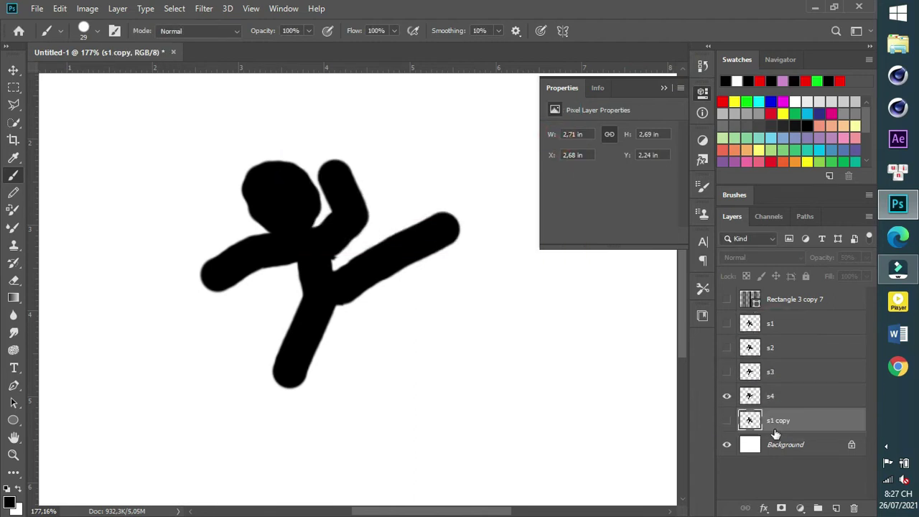
- Hide s4, show s1, and set the opacity of all layers from s1 to s1 copy to 100%
click(726, 399)
click(727, 324)
click(781, 325)
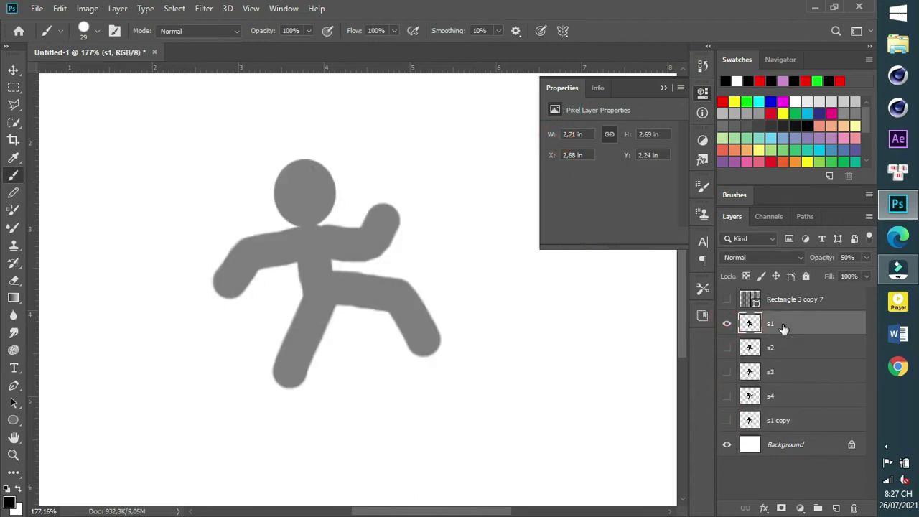
shift+click(781, 423)
click(848, 258)
text(100)
key(Return)
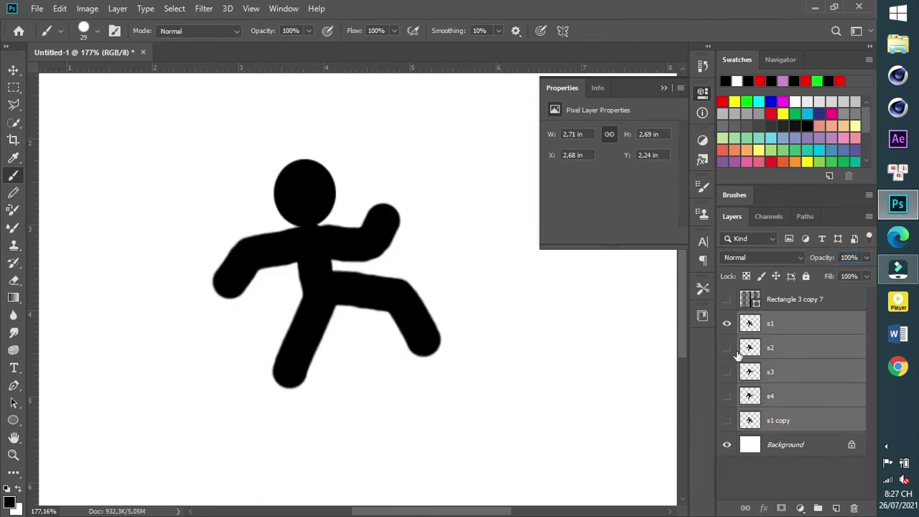
- Preview the pose sequence by showing s2, s3, s4 and s1 copy one after another and hiding them again
click(727, 348)
click(727, 372)
click(727, 396)
click(725, 420)
click(725, 420)
click(726, 396)
click(727, 372)
click(727, 348)
- Show the bar grid layer, load its bars as a selection, and delete that area from layer s1
click(783, 323)
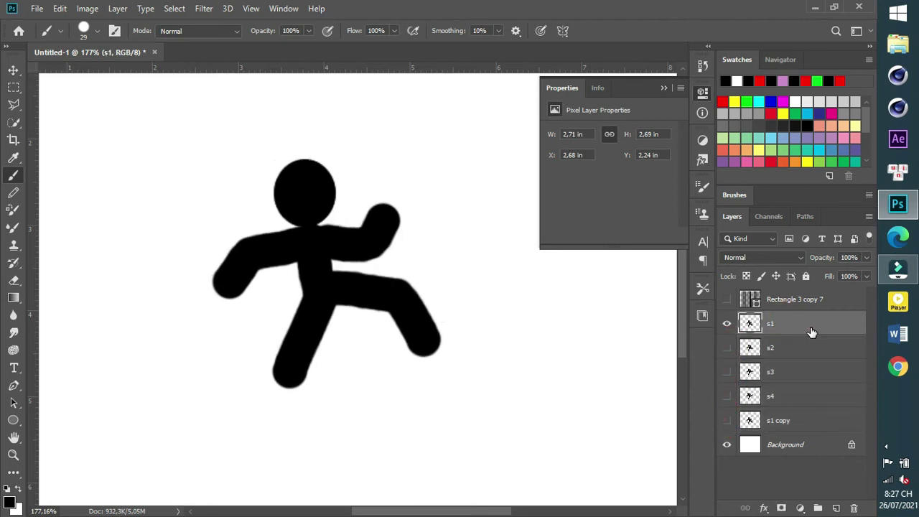
click(727, 302)
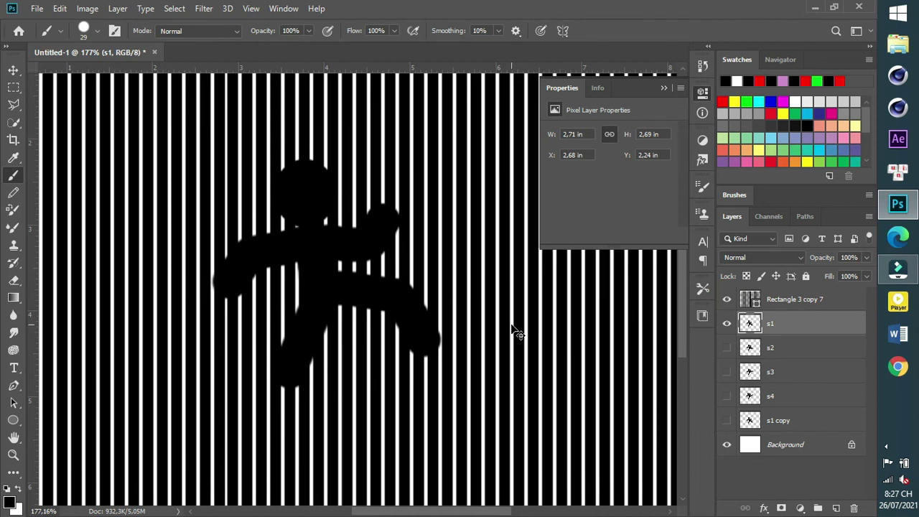
ctrl+click(749, 300)
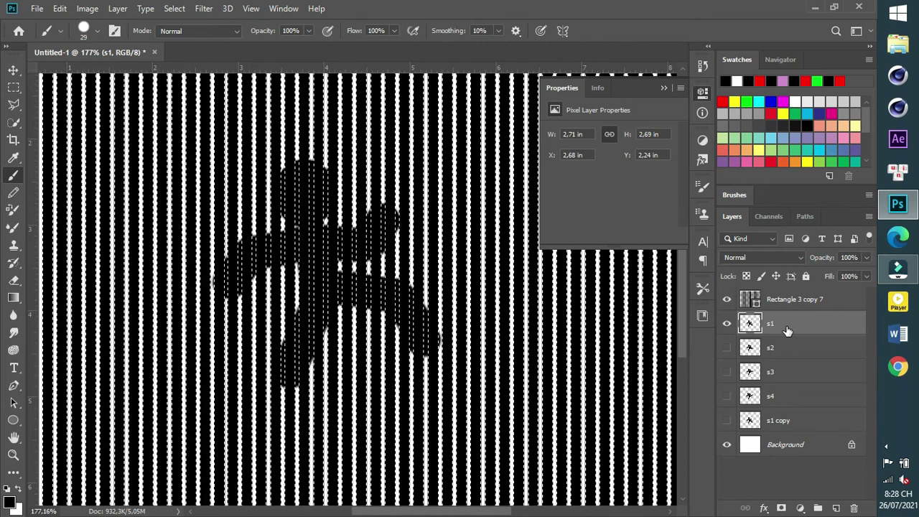
key(Delete)
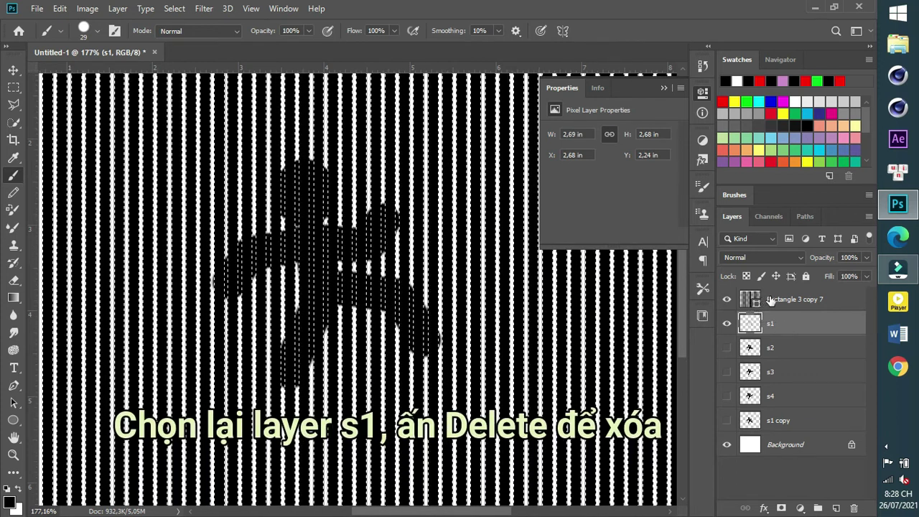
- Deselect and nudge the bar grid layer right to X 18 px so that it covers the strips left on s1
click(772, 299)
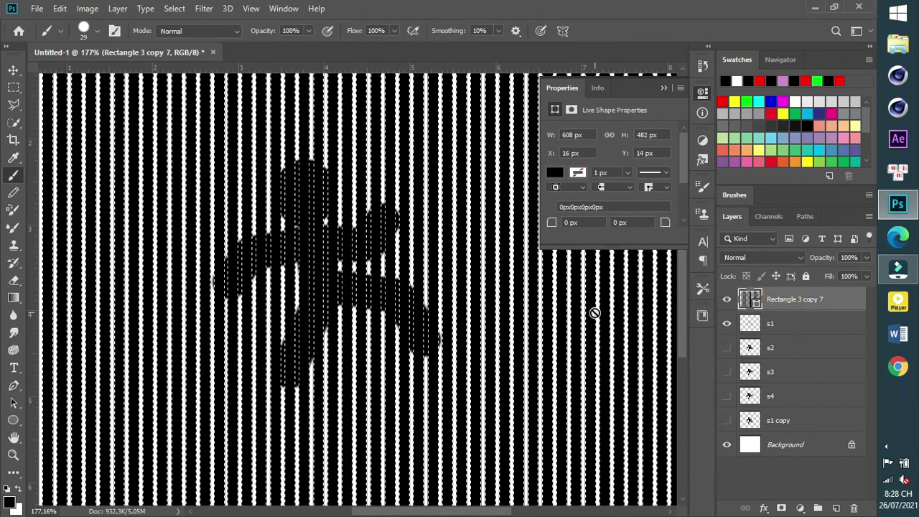
key(m)
click(595, 315)
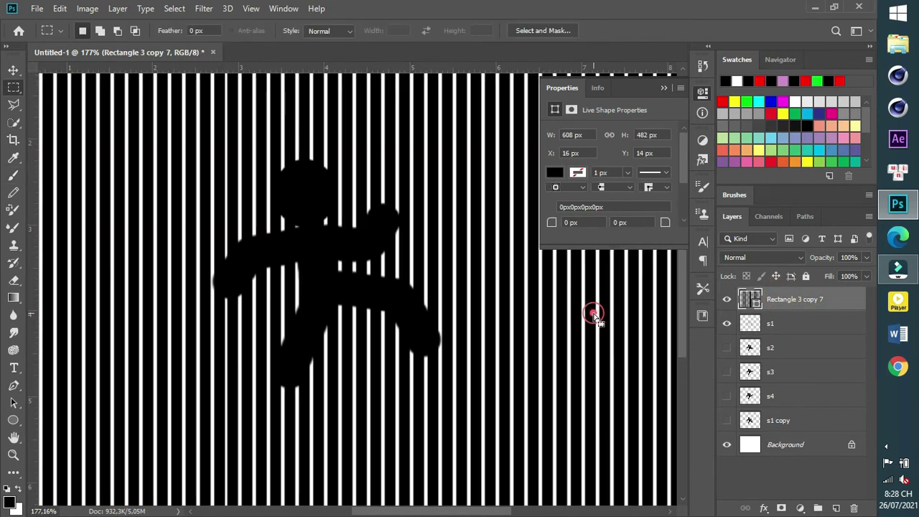
click(728, 302)
click(727, 303)
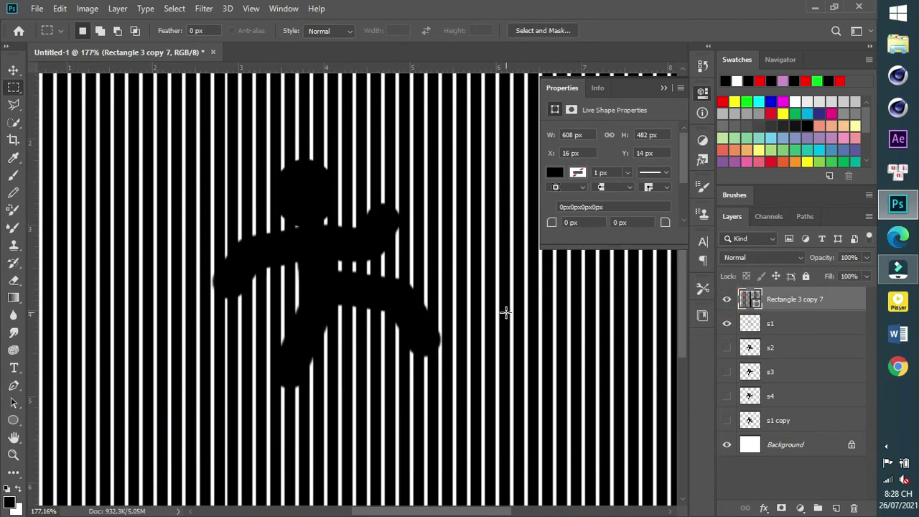
key(v)
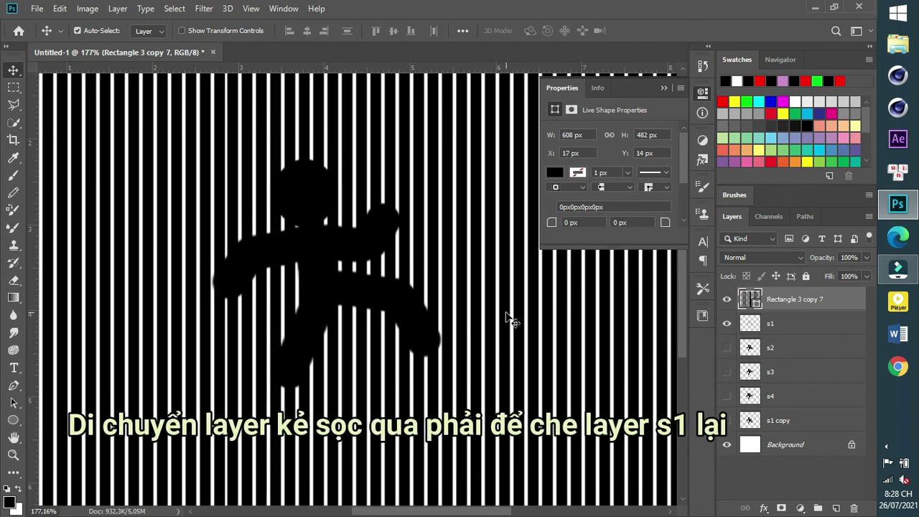
key(Right)
key(Right)
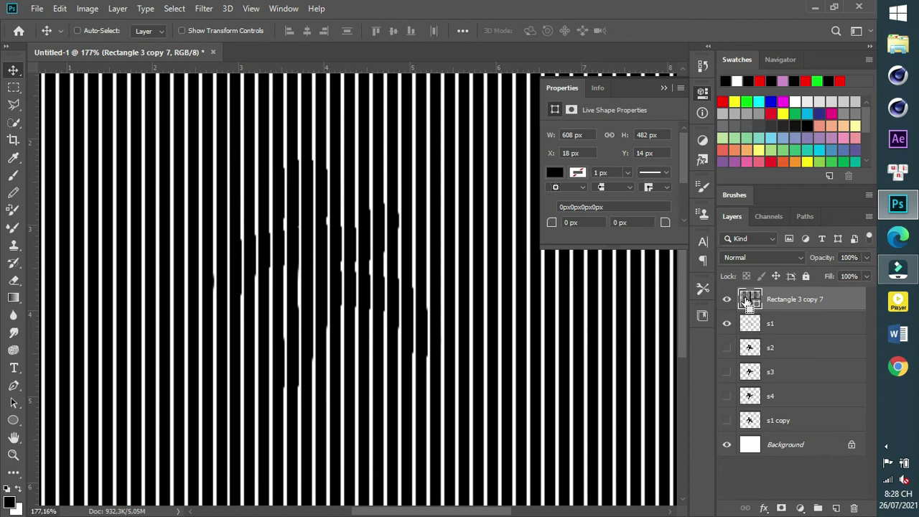
- With s1 hidden and s2 shown, delete the grid bars' area from s2, deselect, and nudge the grid to X 20 px
ctrl+click(747, 300)
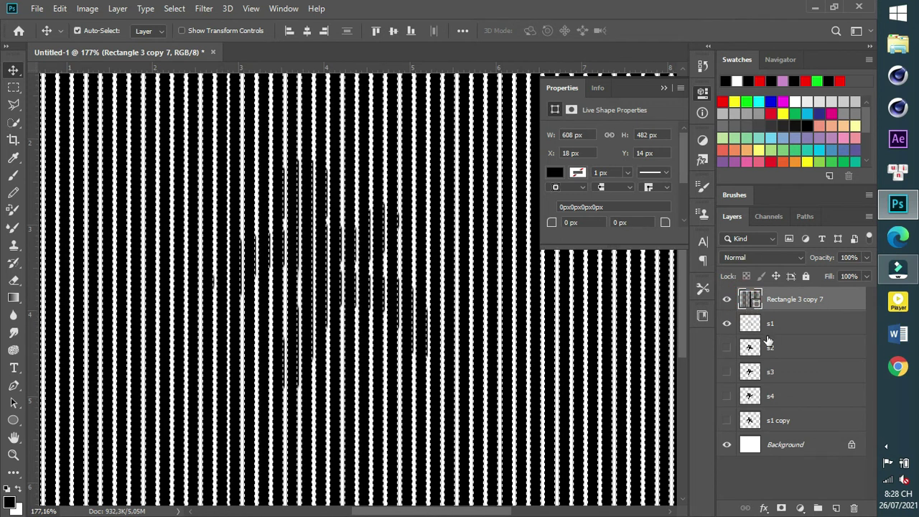
click(771, 350)
click(727, 349)
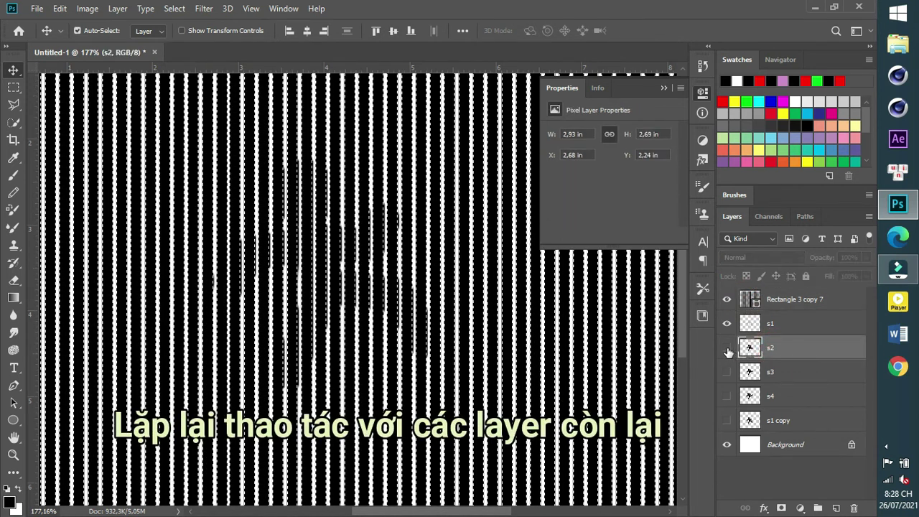
click(727, 348)
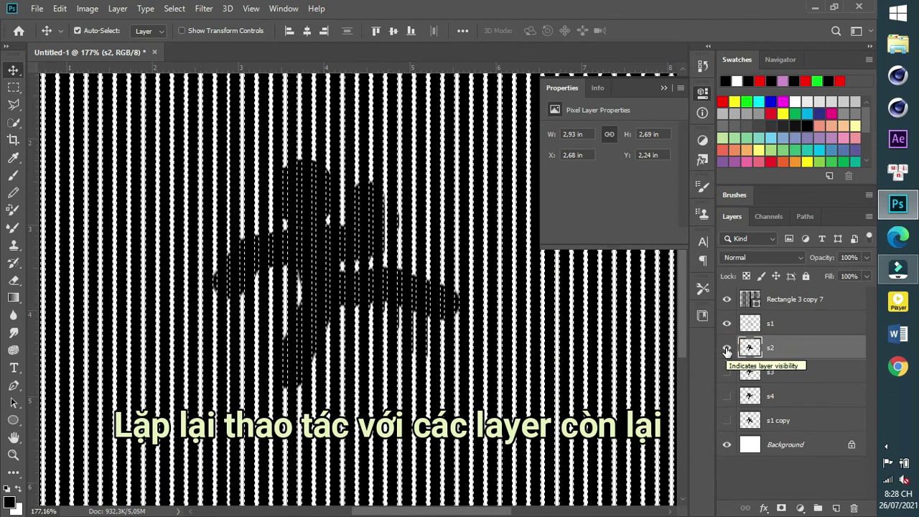
click(727, 323)
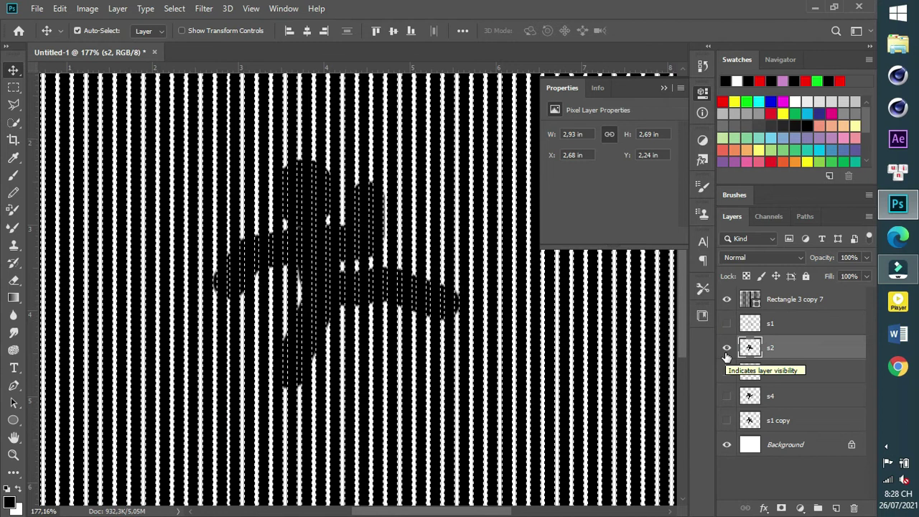
click(590, 326)
key(m)
key(v)
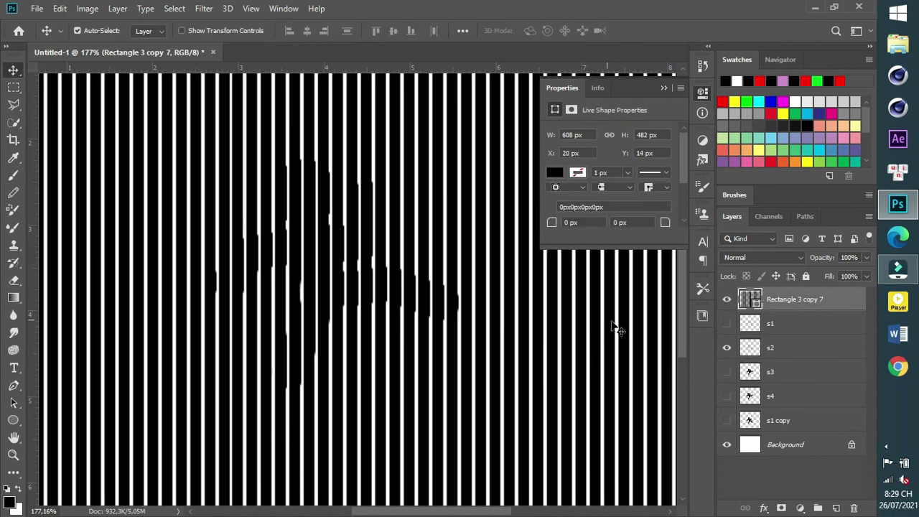
- With s2 hidden and s3 shown, cut the grid bars' area out of s3, deselect, and nudge the grid right again
click(774, 373)
click(727, 348)
click(727, 372)
click(785, 301)
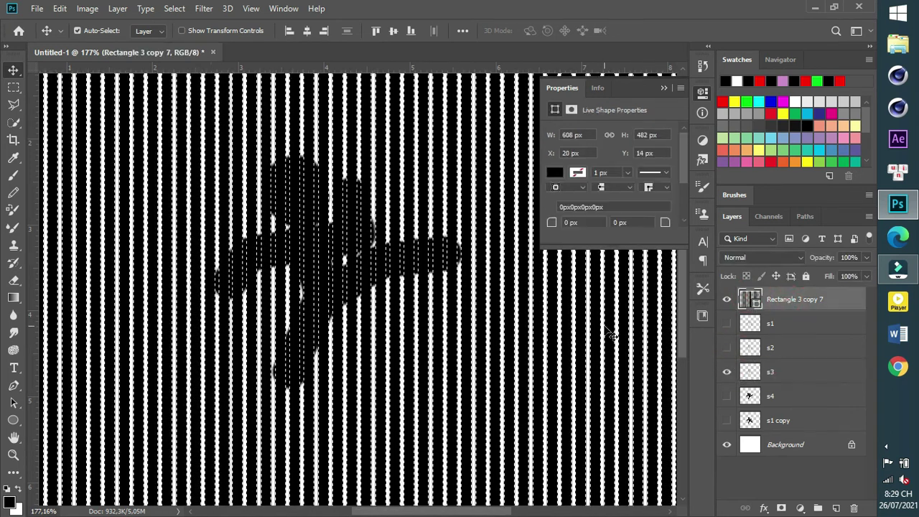
key(m)
click(608, 328)
key(v)
key(Right)
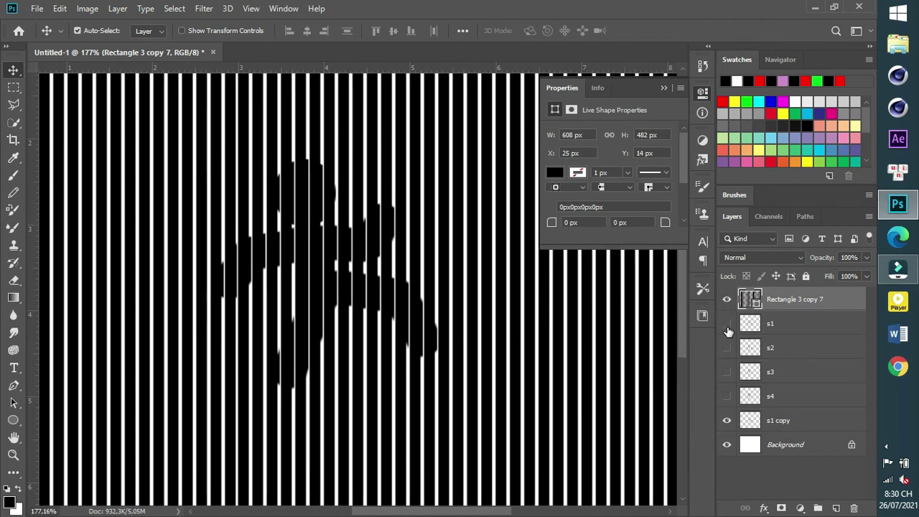
- Show layers s1 to s4 together and slide the bar grid sideways across the combined strips to test the running animation
drag(728, 332, 727, 396)
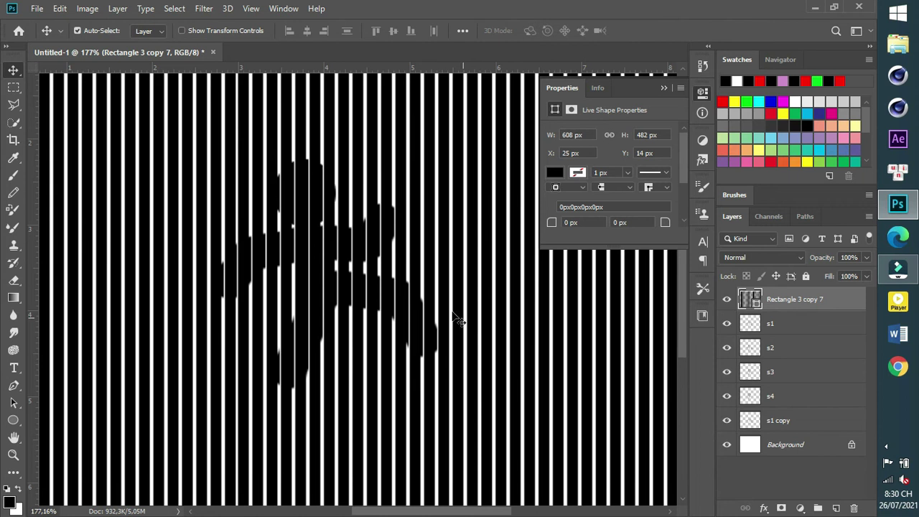
scroll(400, 272, down, 2)
key(Right)
key(Right)
key(Right)
key(Right)
key(Right)
key(Right)
key(Right)
key(Right)
key(Right)
key(Right)
key(Right)
key(Right)
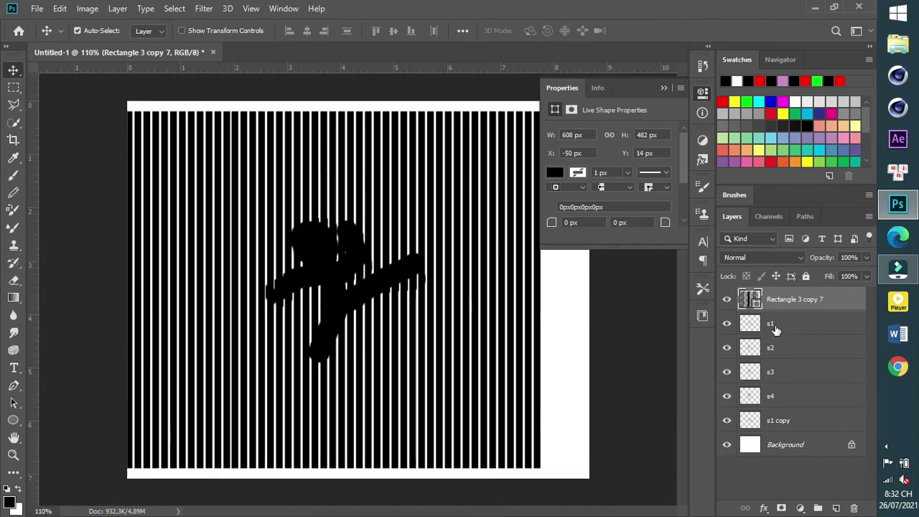
- Merge the sliced pose layers from s1 down to s1 copy into a single layer
click(774, 326)
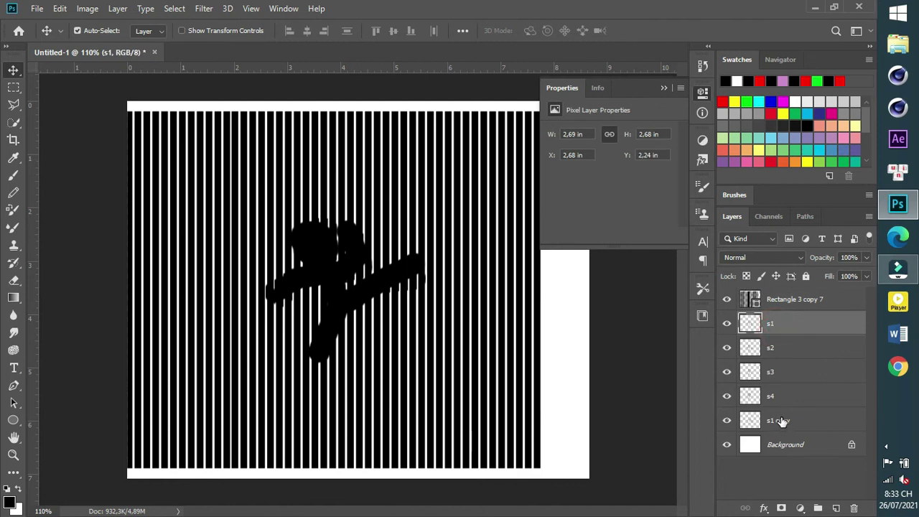
shift+click(781, 421)
right_click(782, 421)
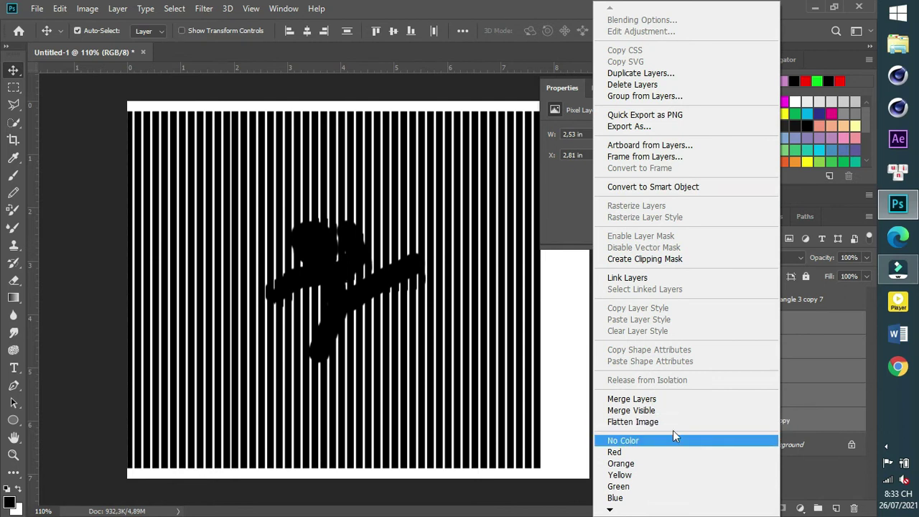
click(678, 400)
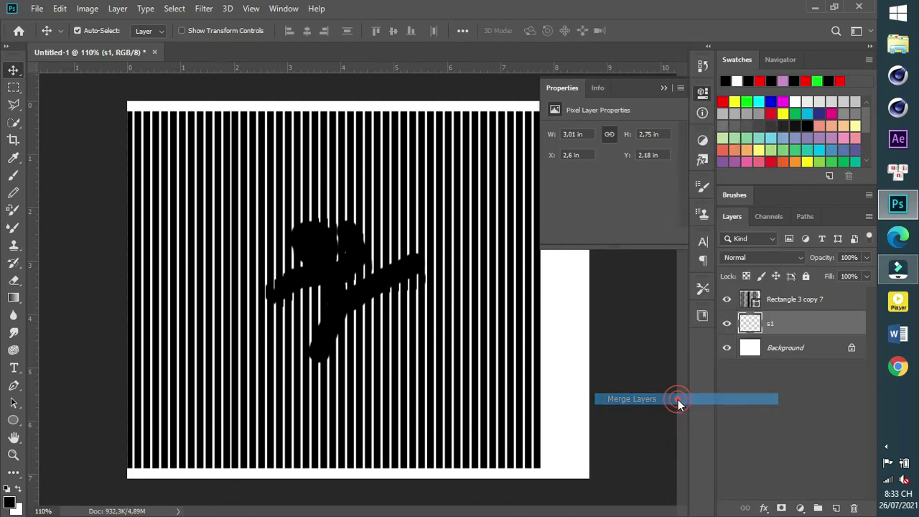
- Check the merged strips with the bar grid hidden, show the grid again, and slide it sideways across them to test the animation
click(727, 299)
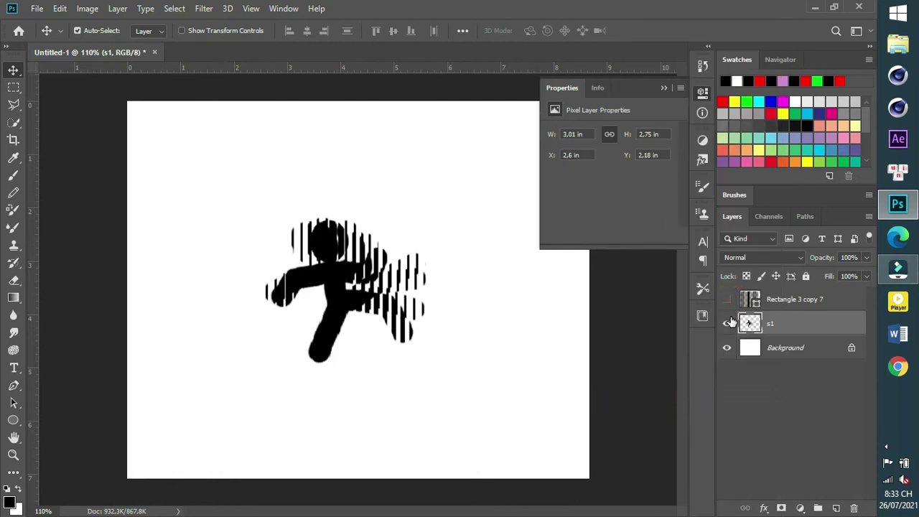
click(727, 300)
click(502, 316)
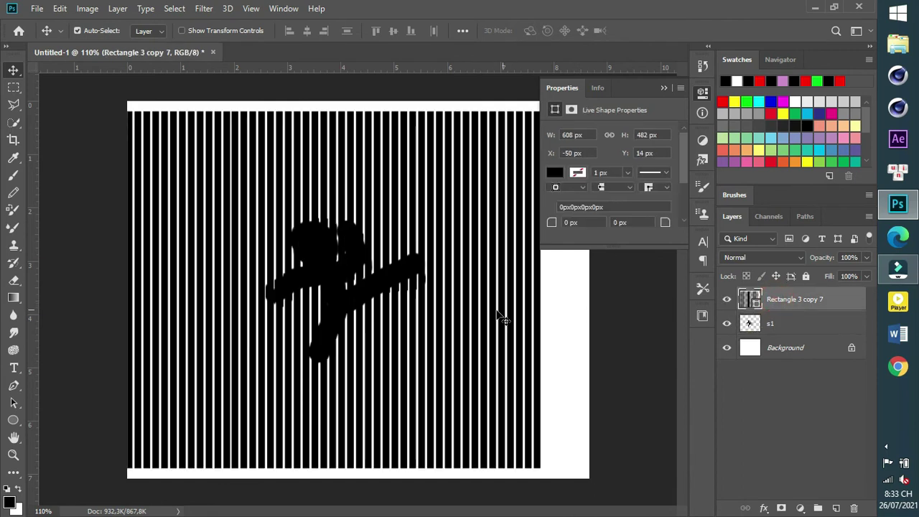
drag(482, 349, 515, 379)
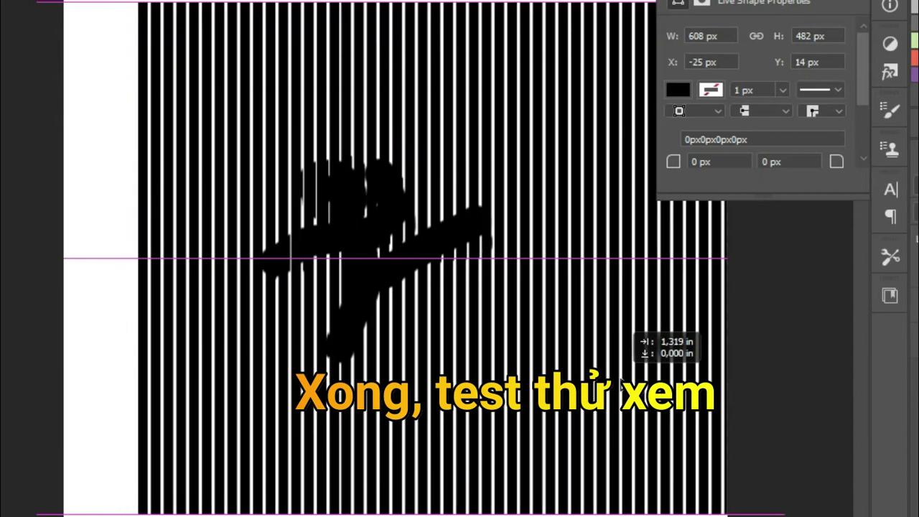
drag(614, 385, 488, 384)
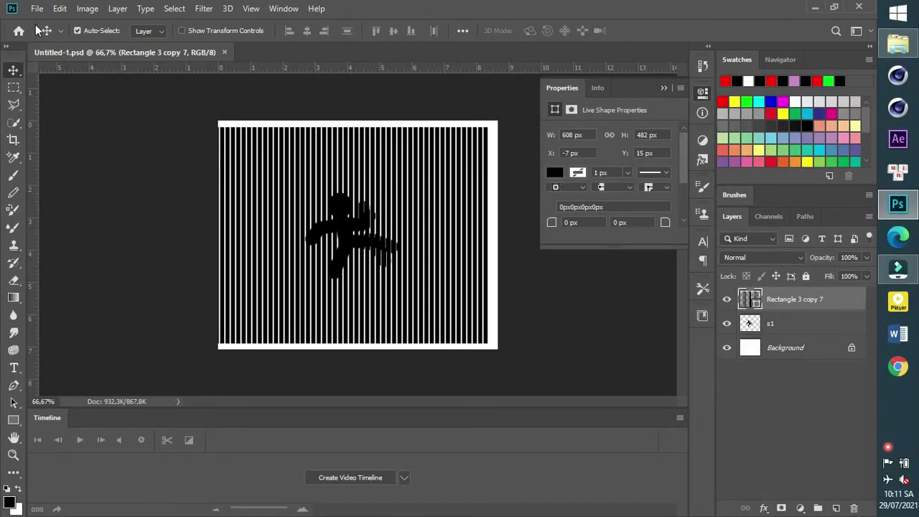
- Import video frames to layers from a trimmed range, limited to every 2 frames, with Make Frame Animation on
click(38, 12)
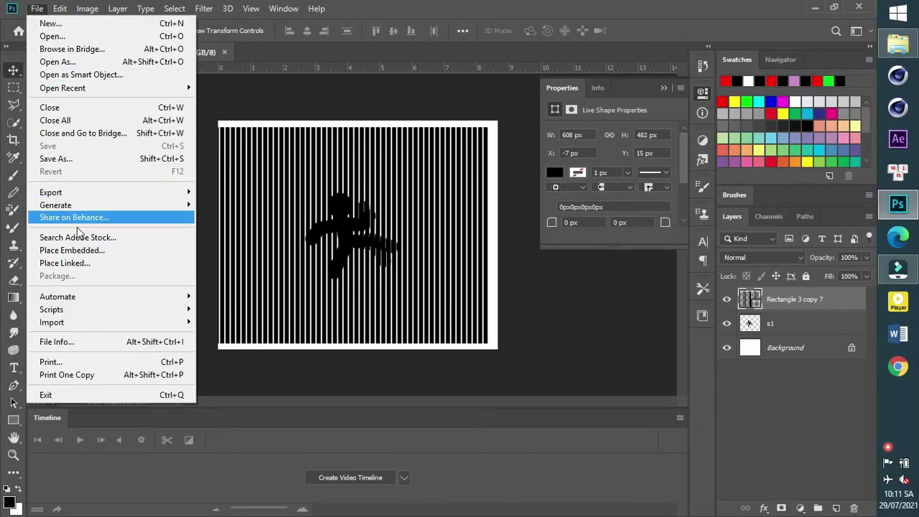
mouse_move(133, 327)
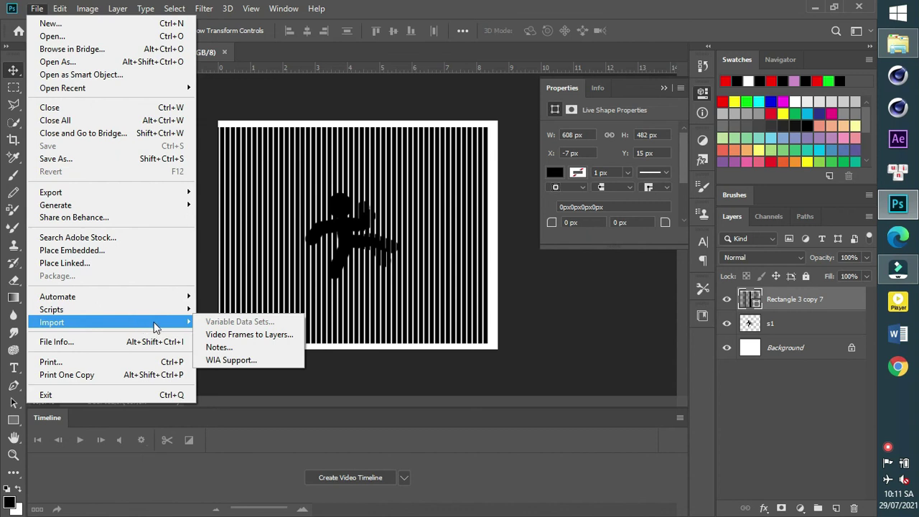
click(278, 337)
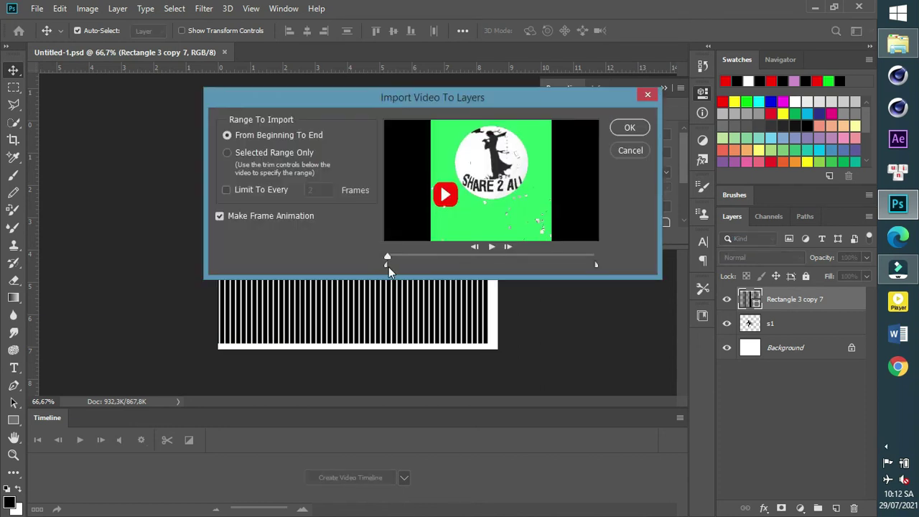
mouse_move(594, 265)
mouse_down()
mouse_move(392, 262)
mouse_move(473, 264)
mouse_up()
click(234, 191)
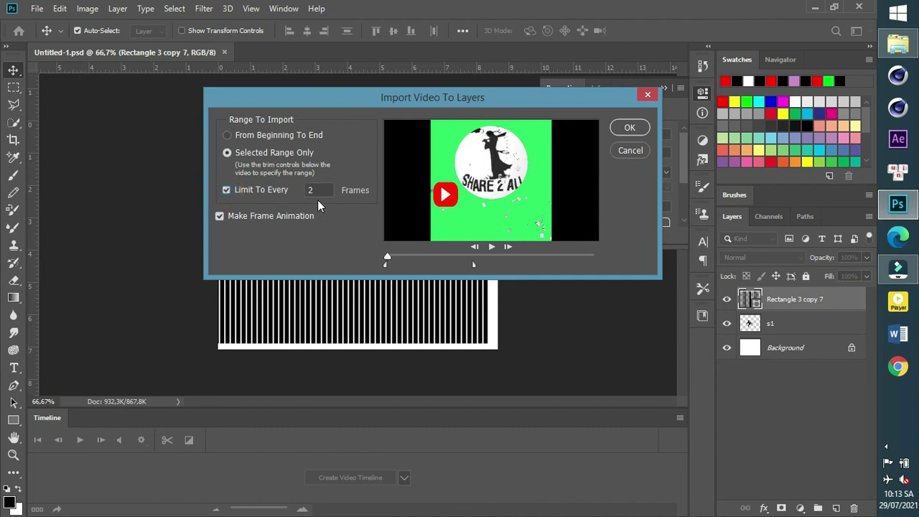
click(630, 129)
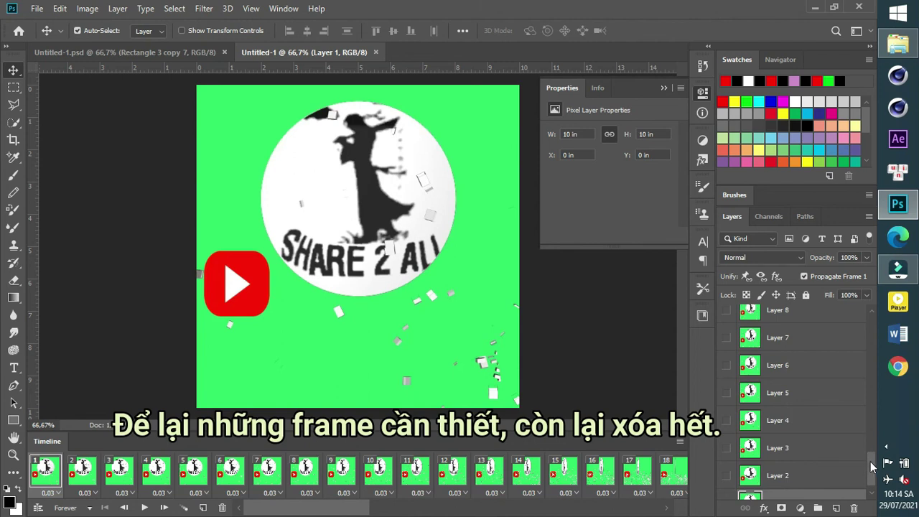
- Compare the lowest frame layers by toggling their visibility, and delete Layer 2 to Layer 6
scroll(875, 469, down, 1)
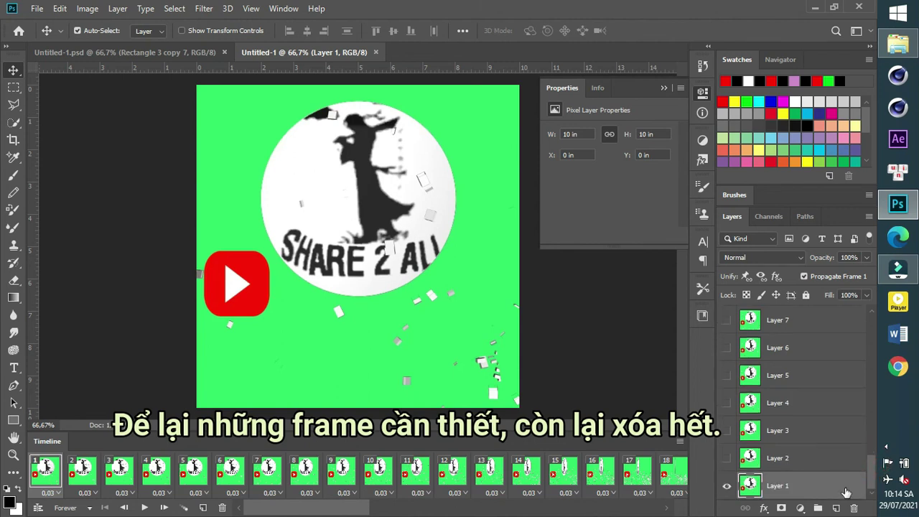
click(727, 488)
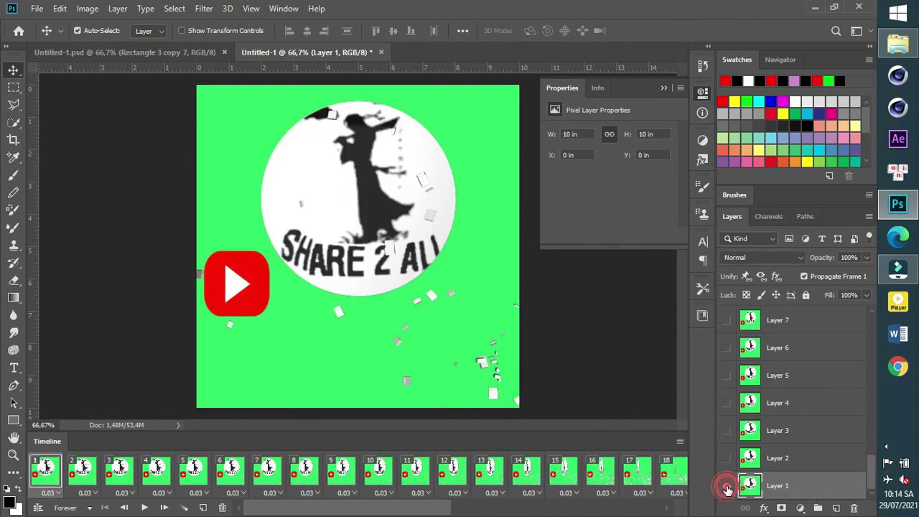
click(727, 434)
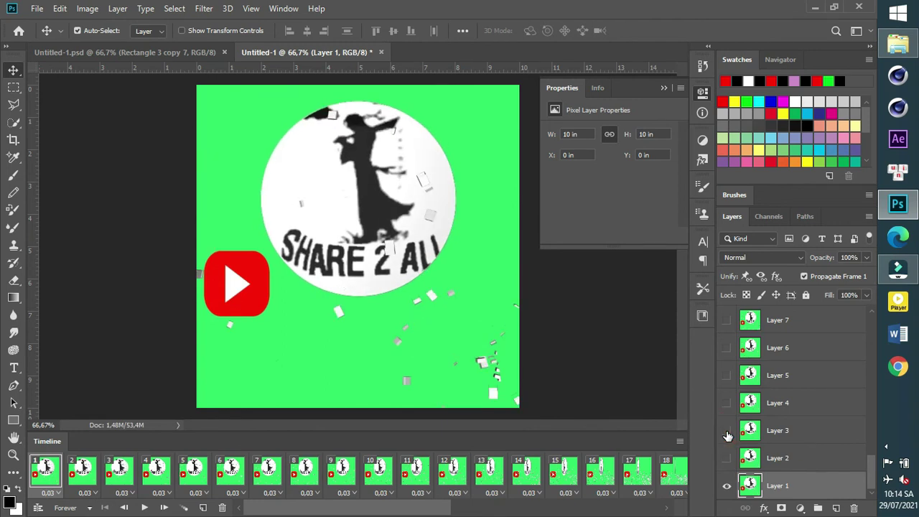
click(727, 320)
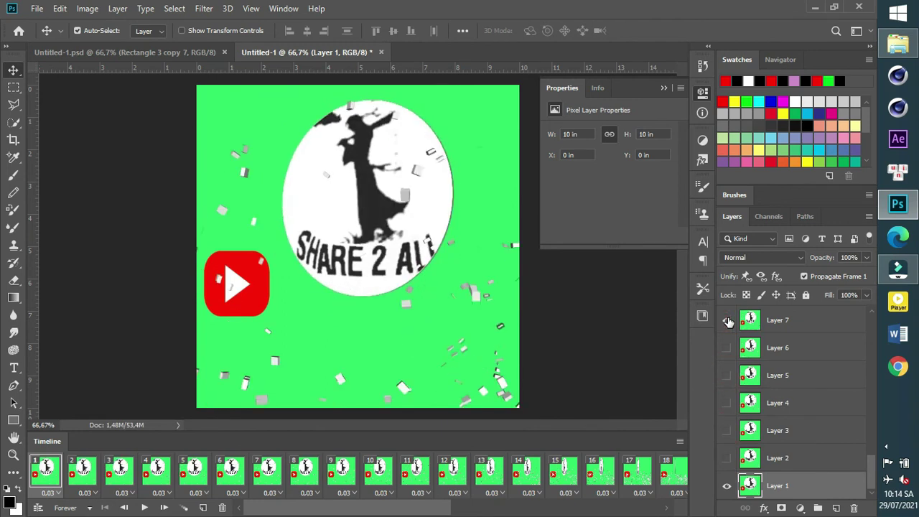
click(786, 352)
shift+click(782, 466)
key(Delete)
- Compare the remaining frames and delete the surplus layers, keeping only Layer 1, Layer 13, Layer 16 and Layer 18
click(727, 320)
click(727, 459)
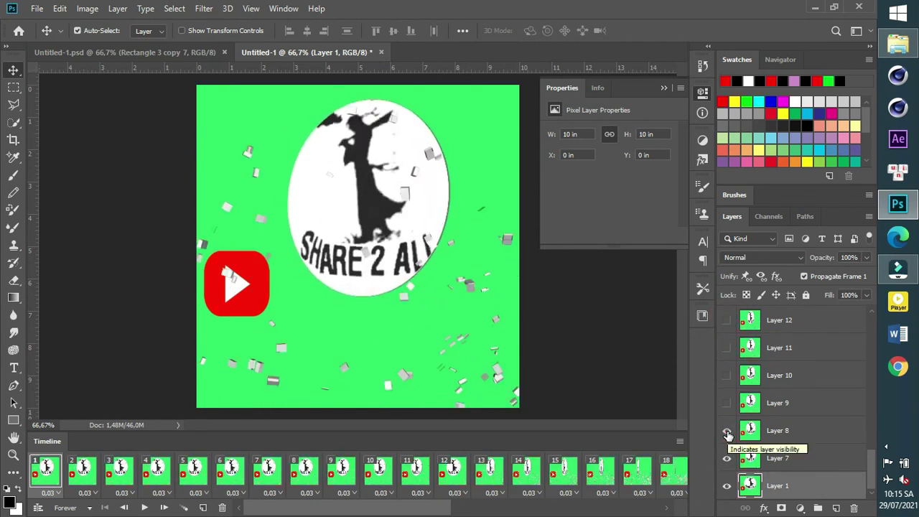
click(727, 457)
click(727, 373)
click(727, 349)
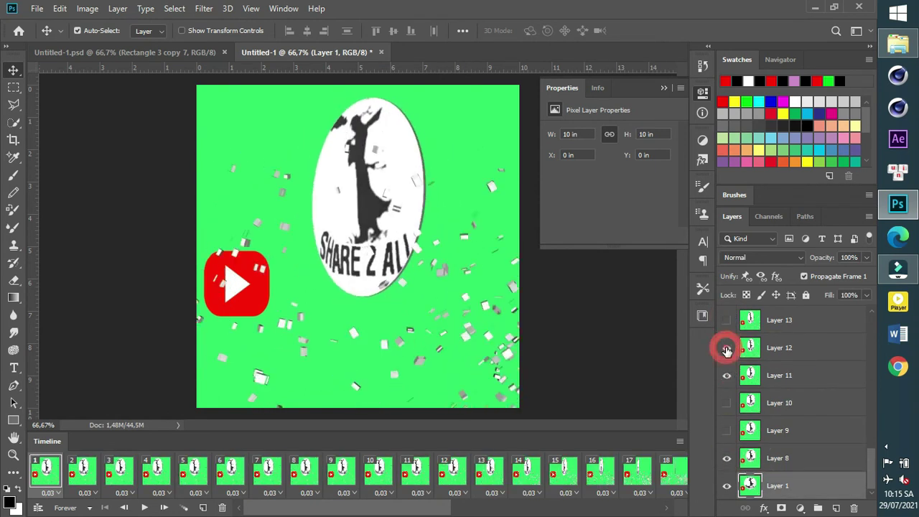
click(775, 431)
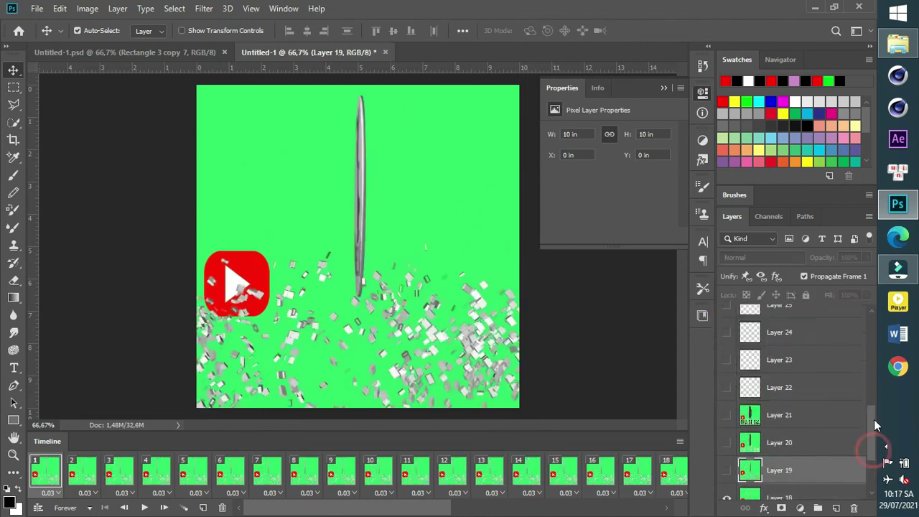
drag(875, 425, 856, 339)
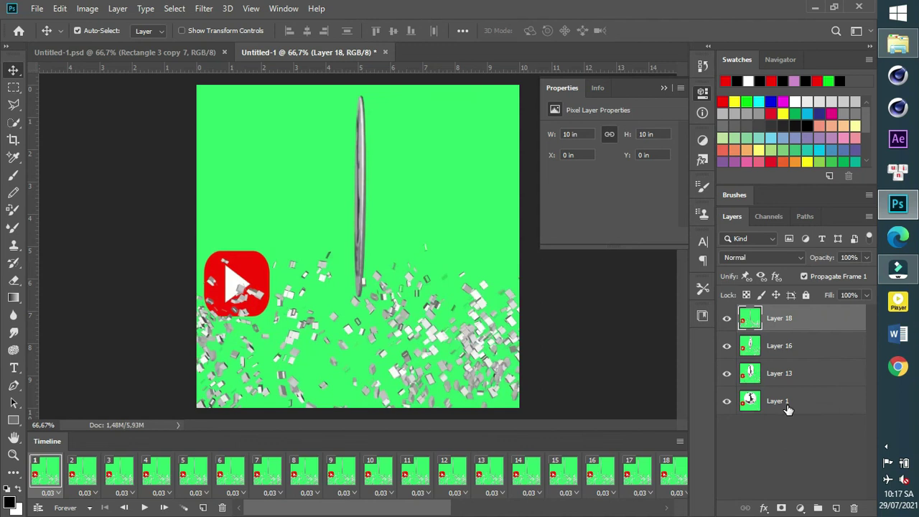
- Copy the bar grid layer from Untitled-1.psd into the video frames document, near the canvas's upper edge at X 75 px, Y 0 px
click(183, 54)
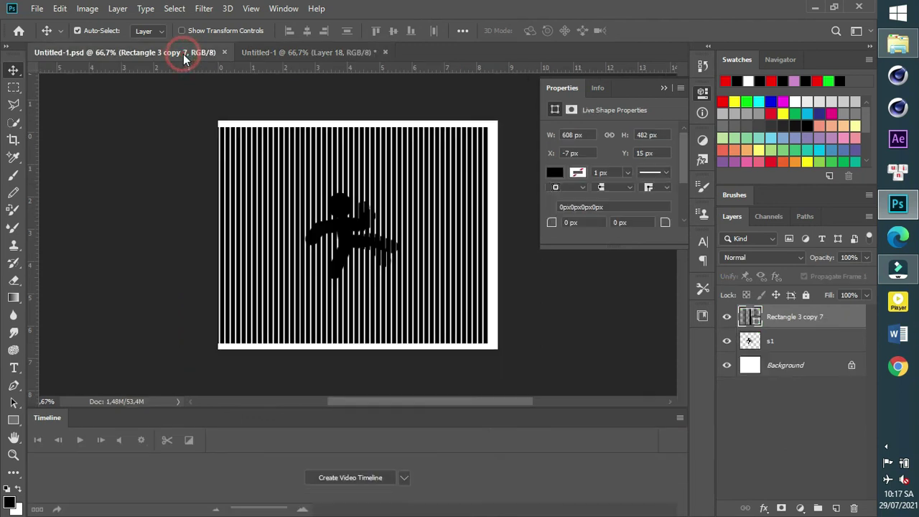
drag(339, 178, 391, 200)
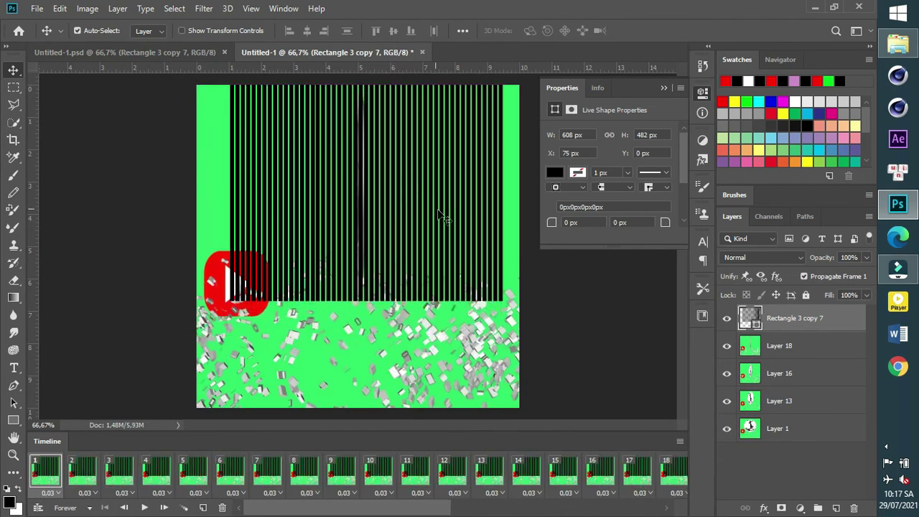
- Scale Layer 18, Layer 16, Layer 13 and Layer 1 together to about 6.8 in square and move them behind the bar grid
click(788, 350)
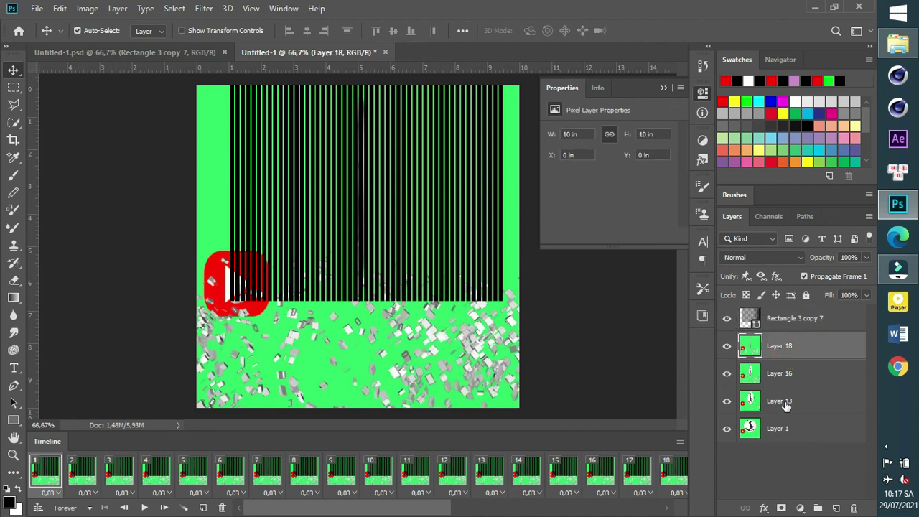
shift+click(779, 435)
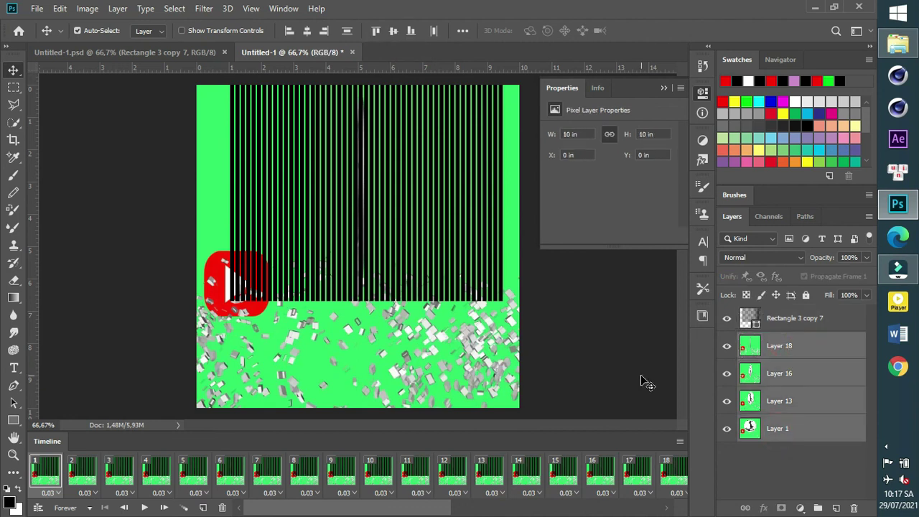
key(ctrl+t)
drag(519, 408, 432, 288)
drag(335, 211, 396, 215)
click(645, 30)
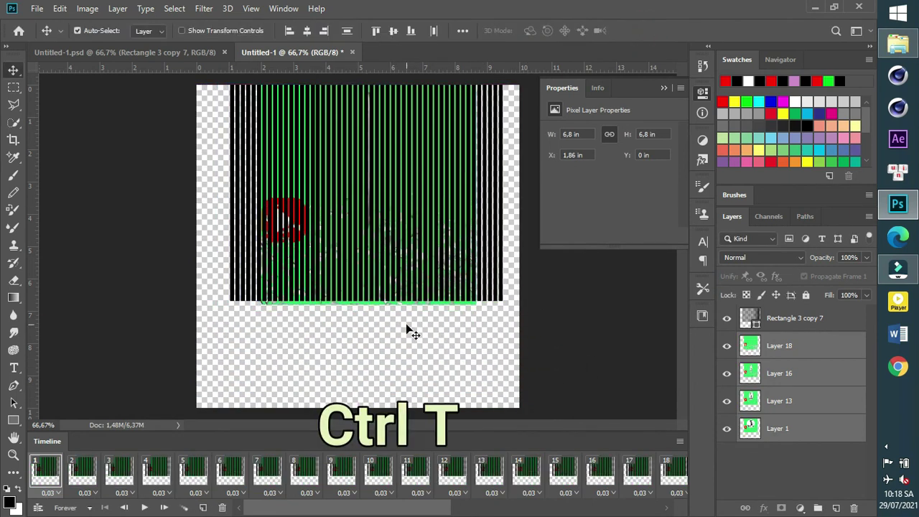
- Hide Layer 18, Layer 16 and Layer 13, and check the sliced strips of Layer 1 on their own
click(781, 348)
drag(727, 346, 727, 401)
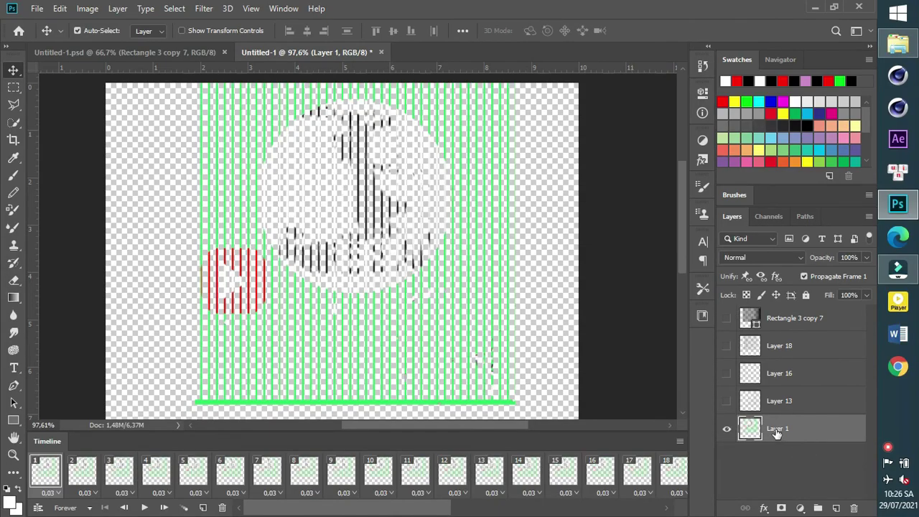
click(726, 430)
click(726, 430)
- Convert Layer 1 to grayscale with a Black & White adjustment using the Default preset
click(87, 9)
mouse_move(165, 44)
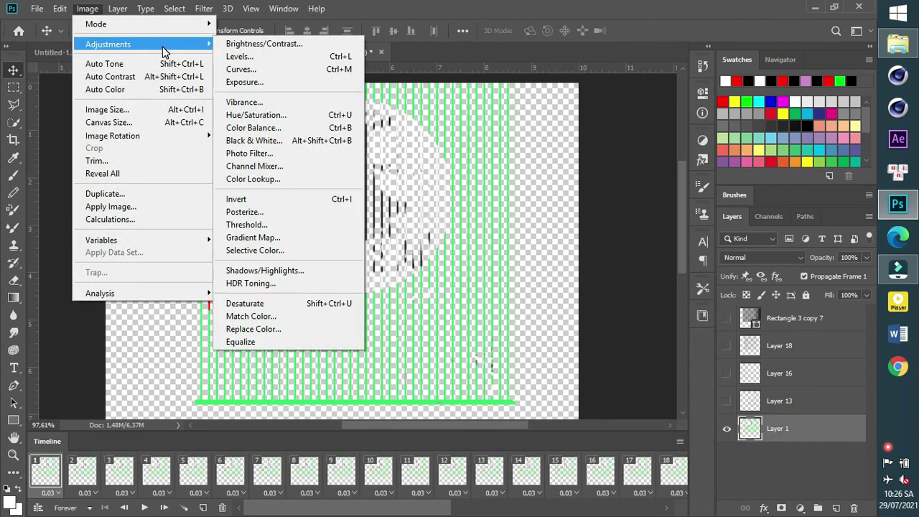
click(277, 143)
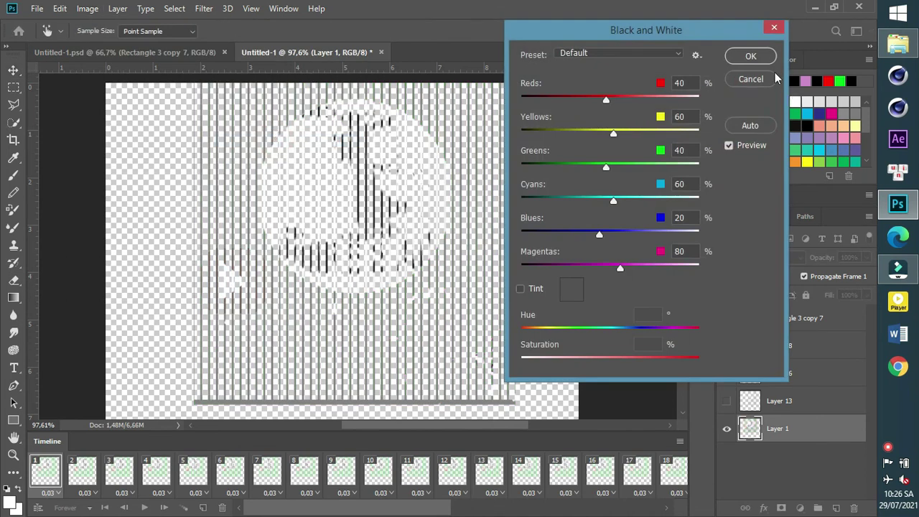
click(752, 57)
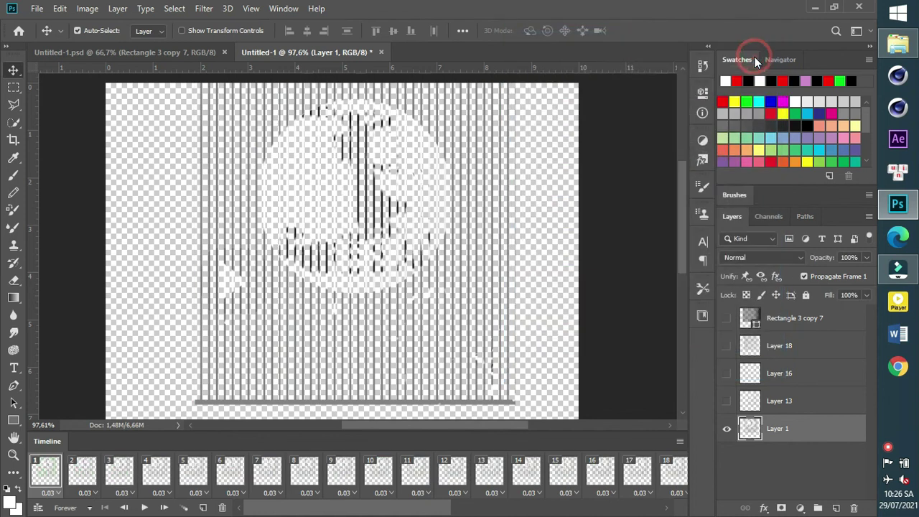
- Show Layer 13, Layer 16, Layer 18 and the bar grid layer together with Layer 1
click(727, 401)
click(727, 372)
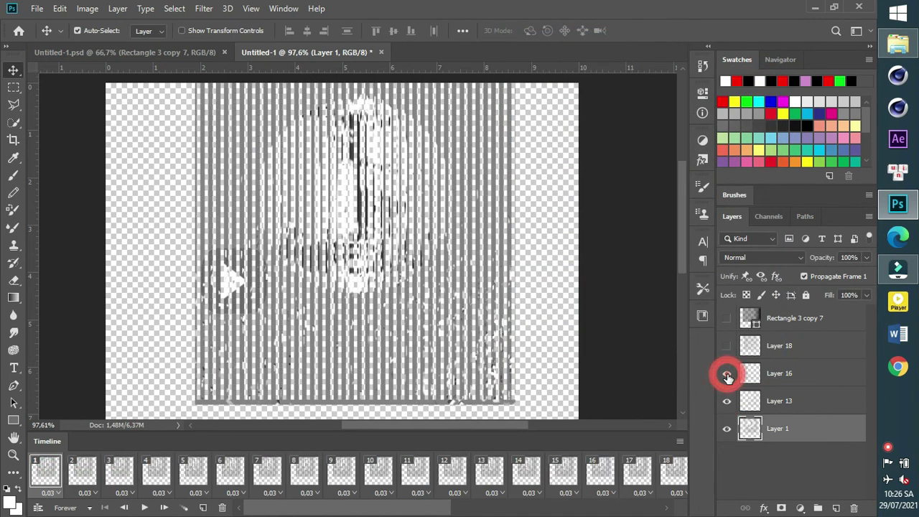
click(727, 345)
click(727, 321)
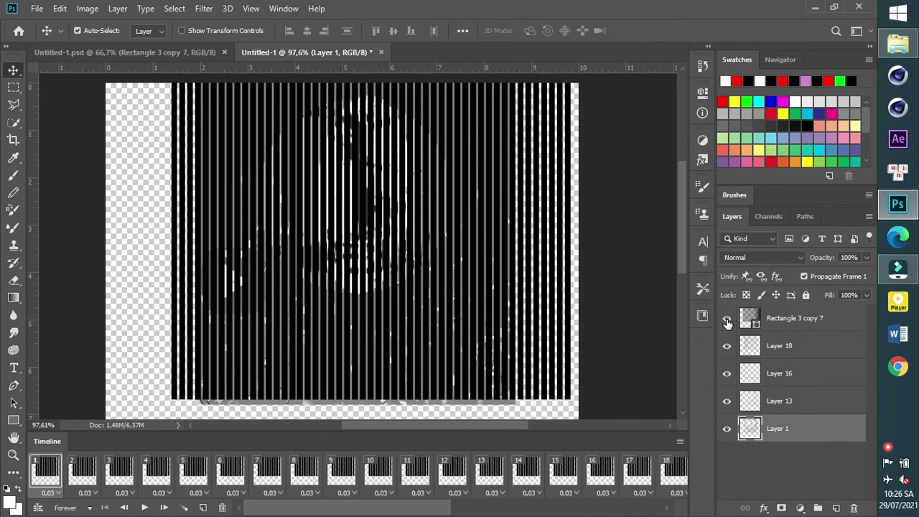